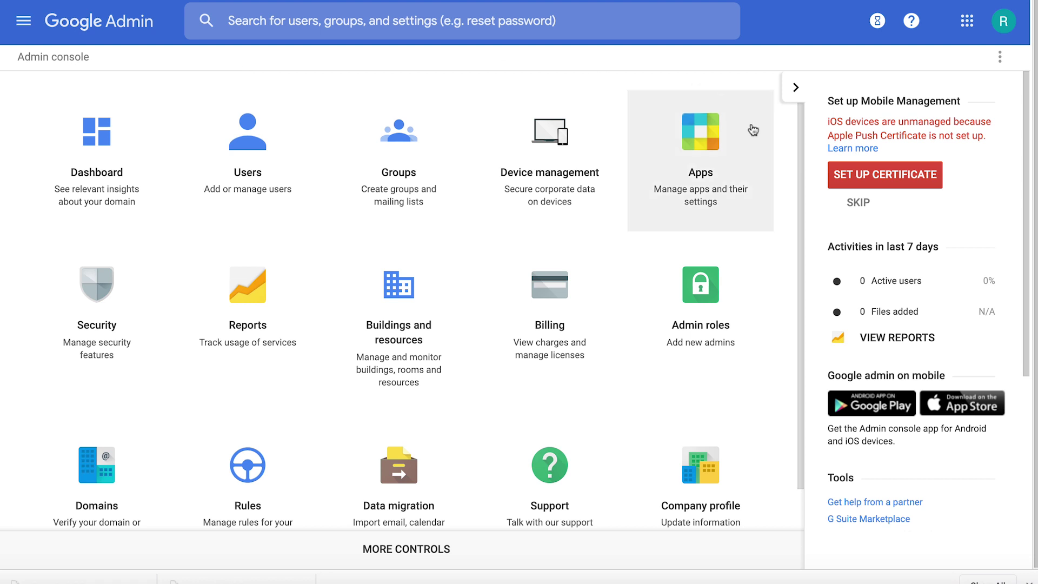
- Go to Apps > SAML apps and start adding a new SAML app for SSO
{"action": "left_click", "coordinate": [707, 147]}
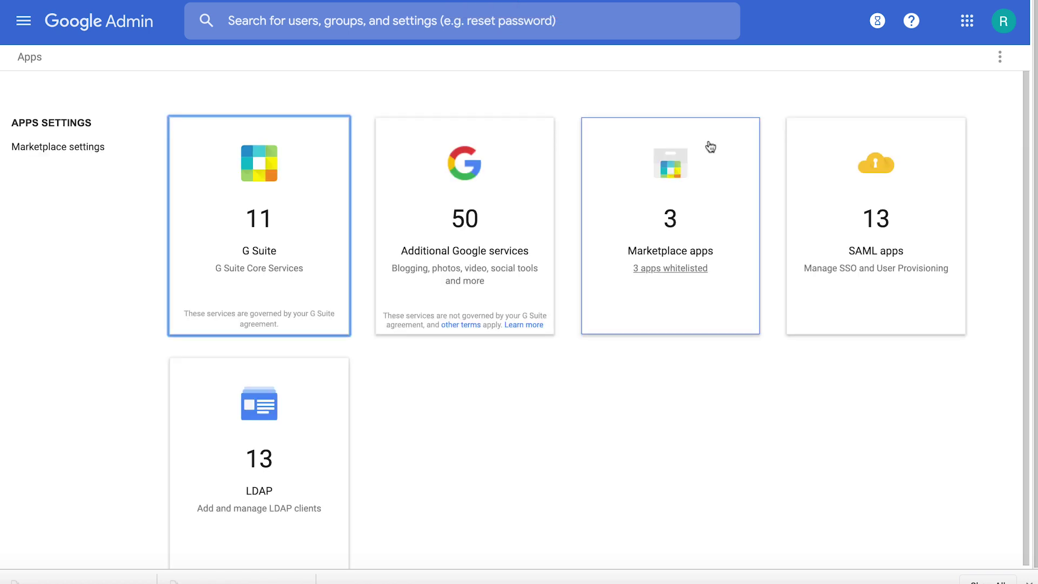
{"action": "left_click", "coordinate": [890, 304]}
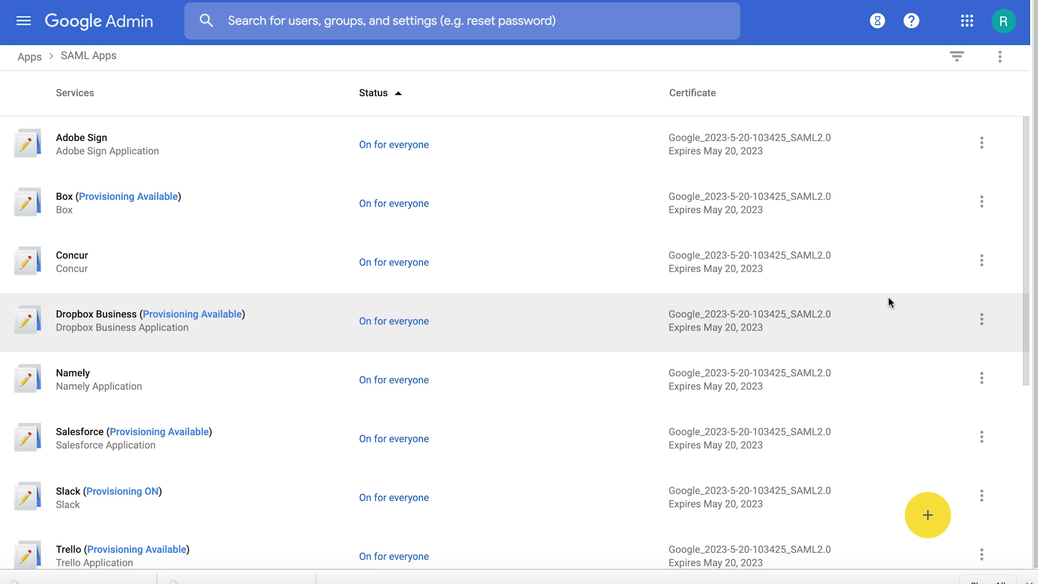
{"action": "left_click", "coordinate": [928, 519]}
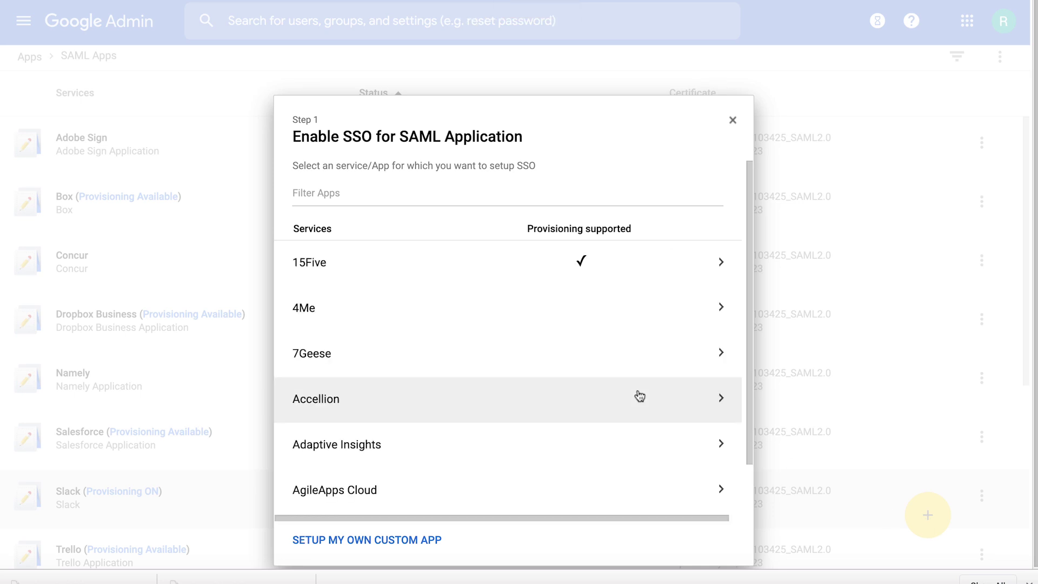
- Filter the service list for 'asana' and select Asana as the SAML app
{"action": "scroll", "coordinate": [640, 396], "scroll_direction": "down", "scroll_amount": 1}
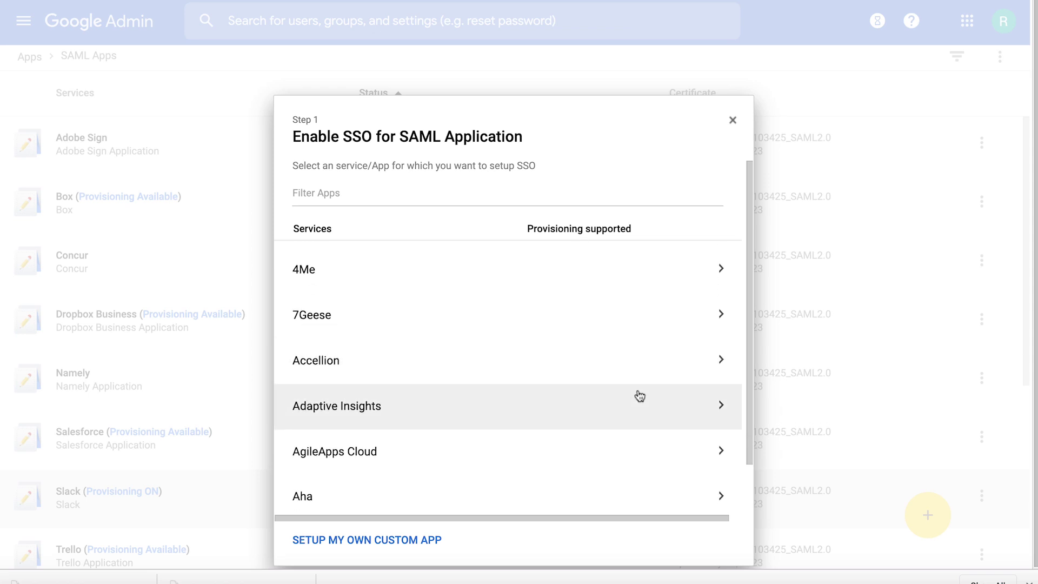
{"action": "scroll", "coordinate": [639, 396], "scroll_direction": "down", "scroll_amount": 6}
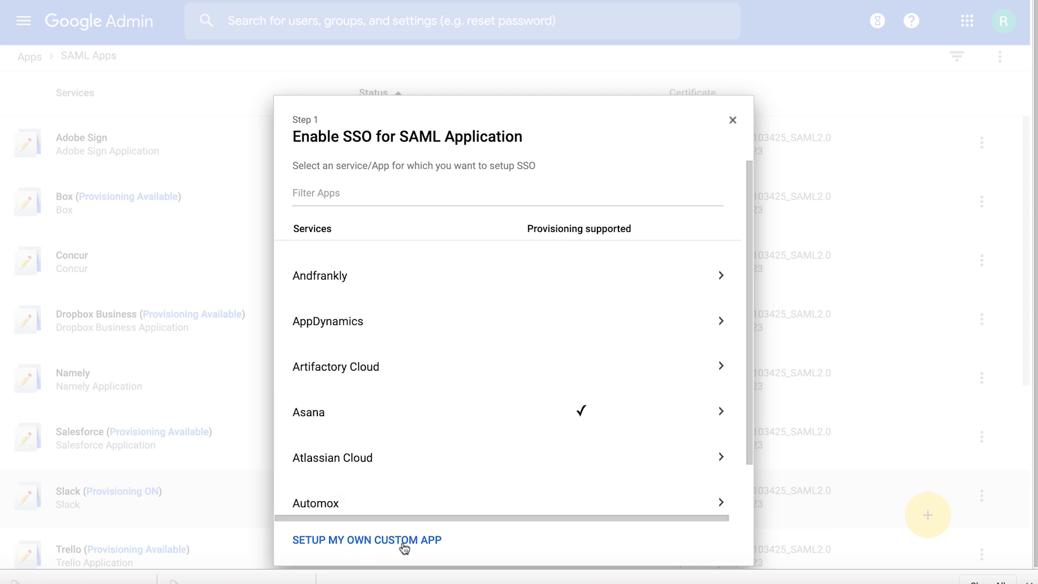
{"action": "scroll", "coordinate": [399, 348], "scroll_direction": "up", "scroll_amount": 6}
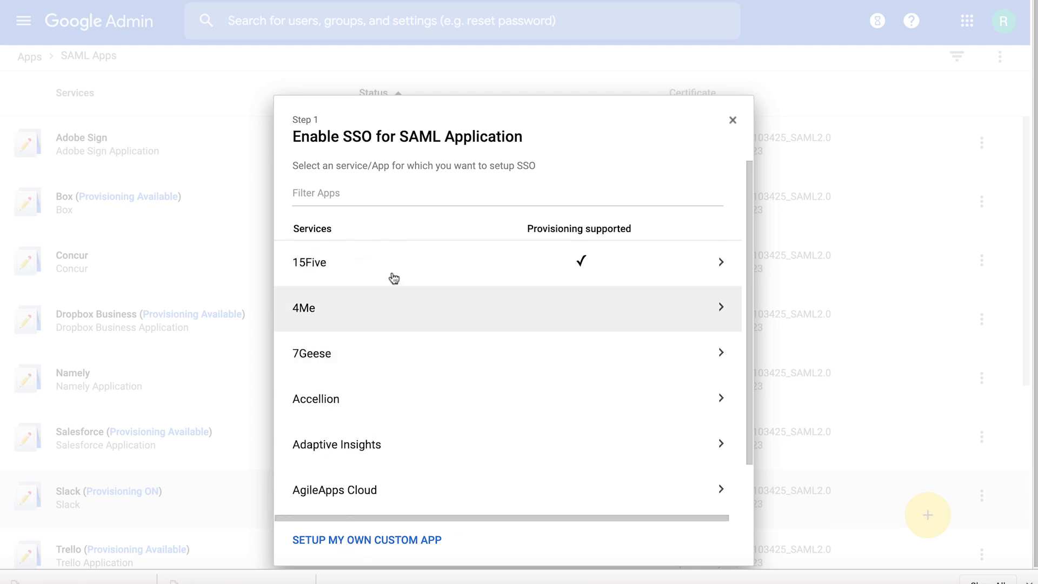
{"action": "left_click", "coordinate": [362, 196]}
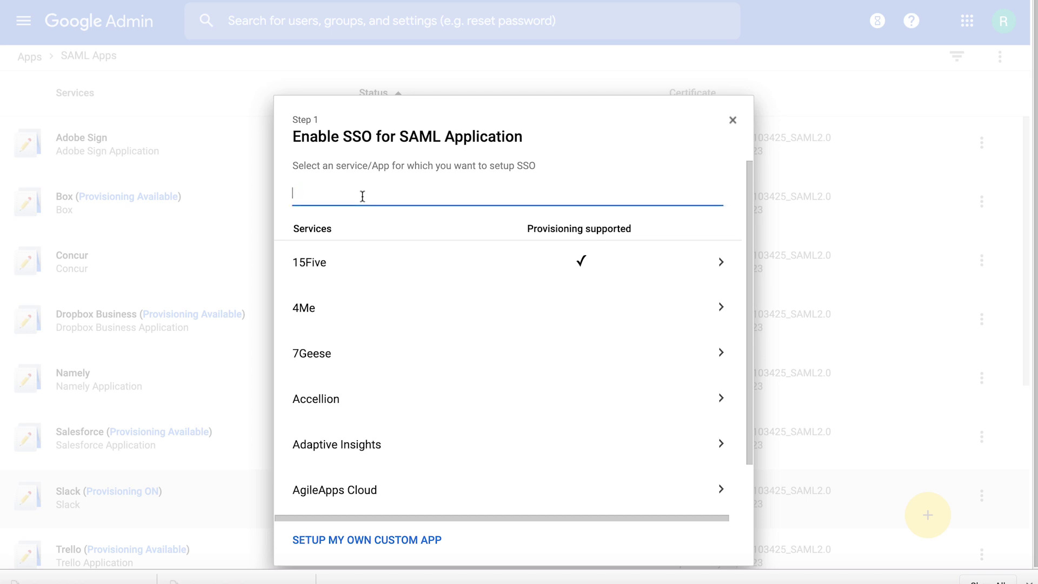
{"action": "type", "text": "asana"}
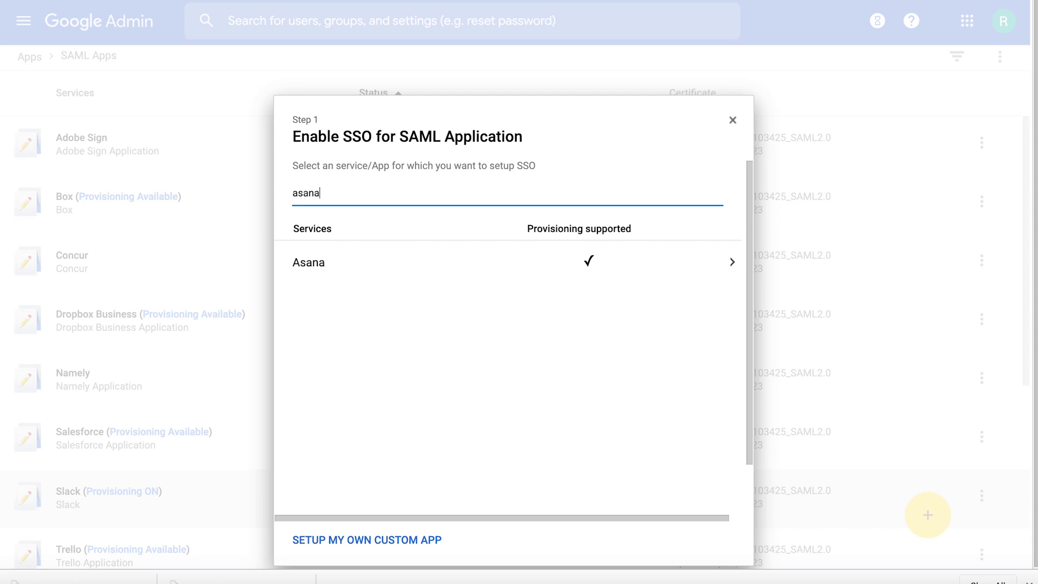
{"action": "left_click", "coordinate": [314, 272]}
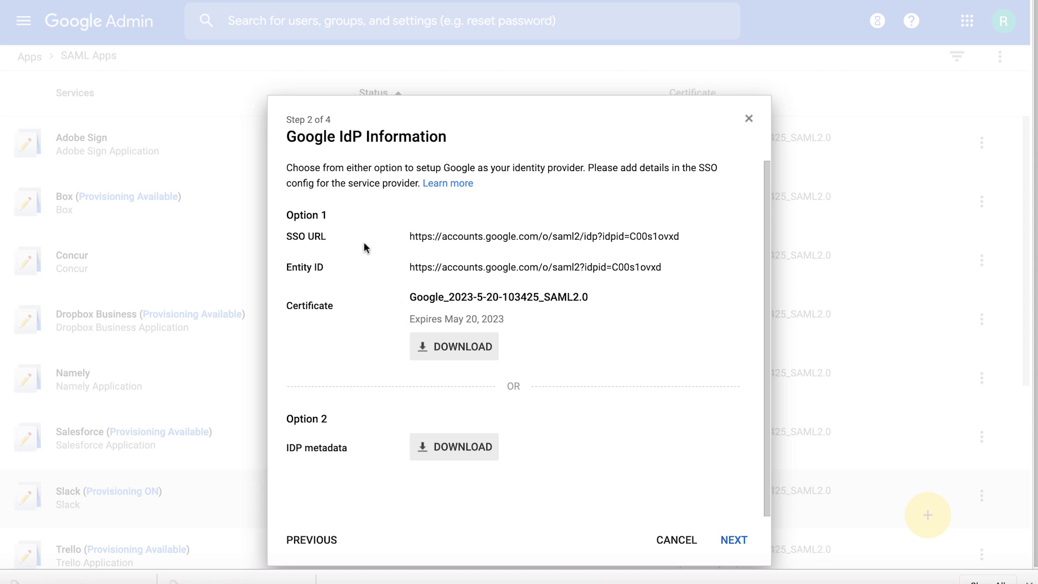
- Download Google's IdP certificate under Option 1
{"action": "left_click", "coordinate": [438, 355]}
- Accept Asana's default basic information and service provider details and finish the SAML app
{"action": "left_click", "coordinate": [729, 542]}
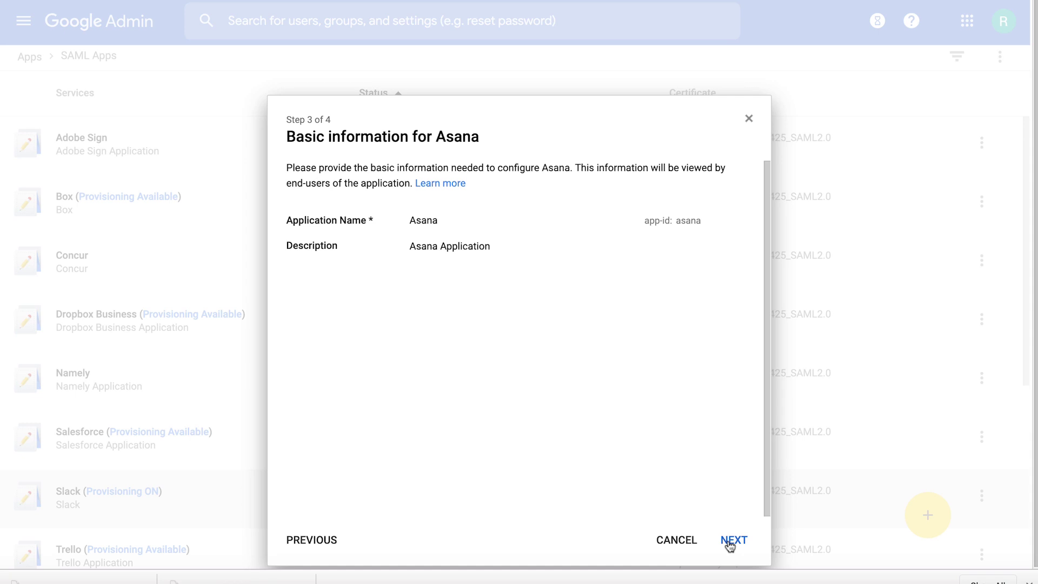
{"action": "left_click", "coordinate": [731, 541]}
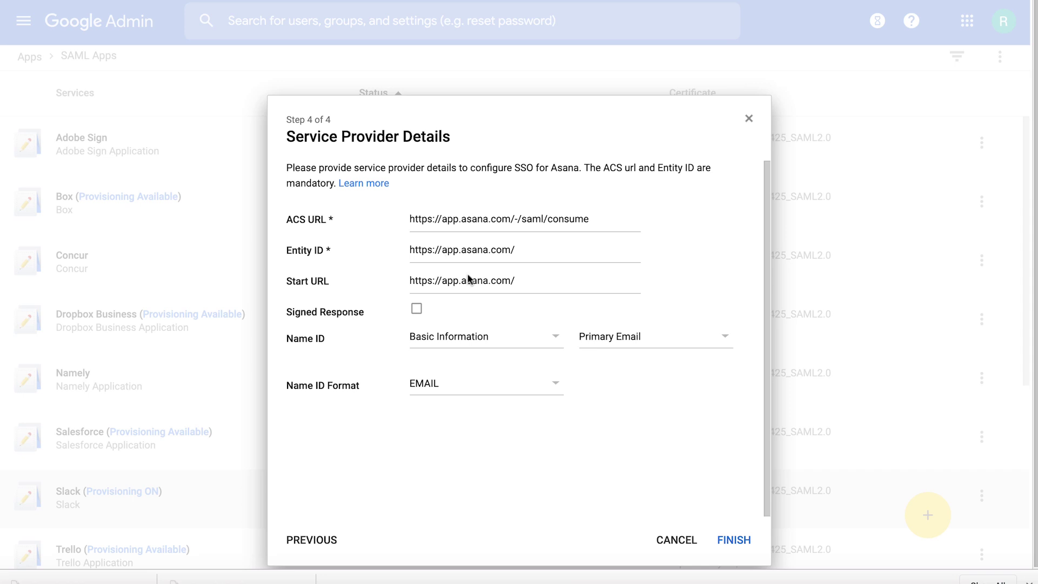
{"action": "left_click", "coordinate": [735, 541]}
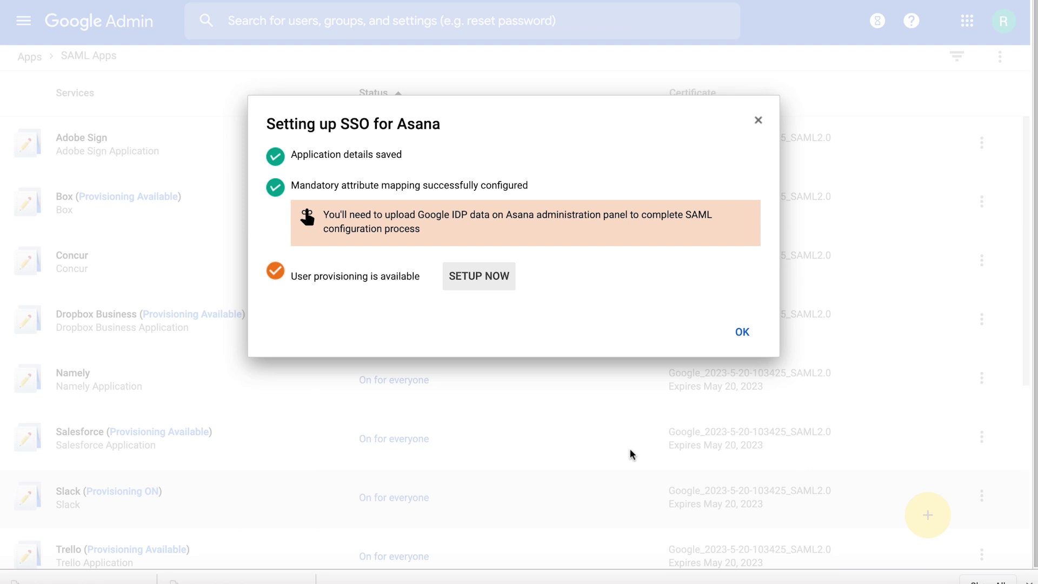
- Dismiss the SSO confirmation, set Asana's service status to ON for everyone, and save
{"action": "left_click", "coordinate": [742, 332]}
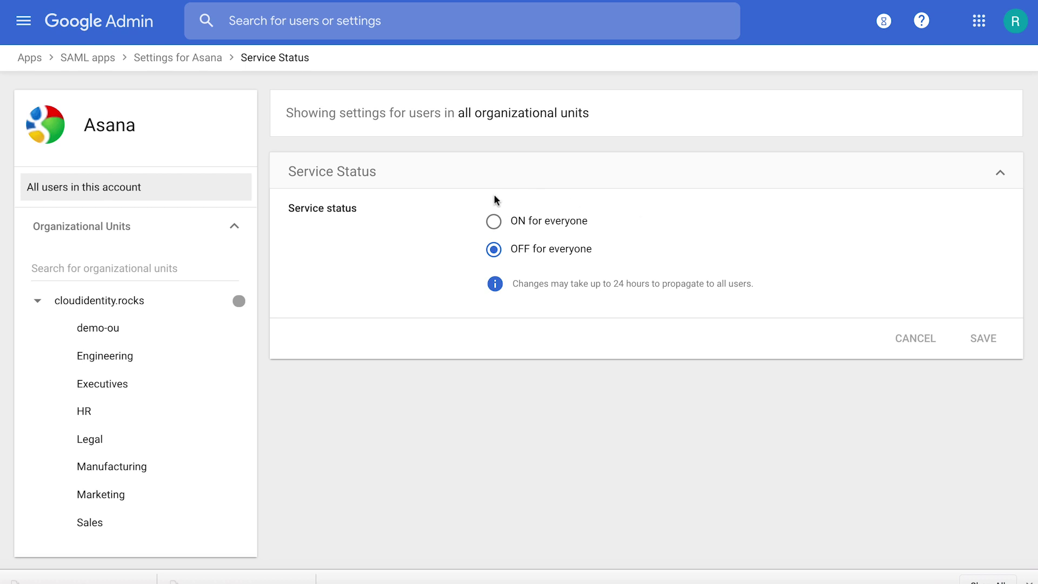
{"action": "left_click", "coordinate": [494, 223]}
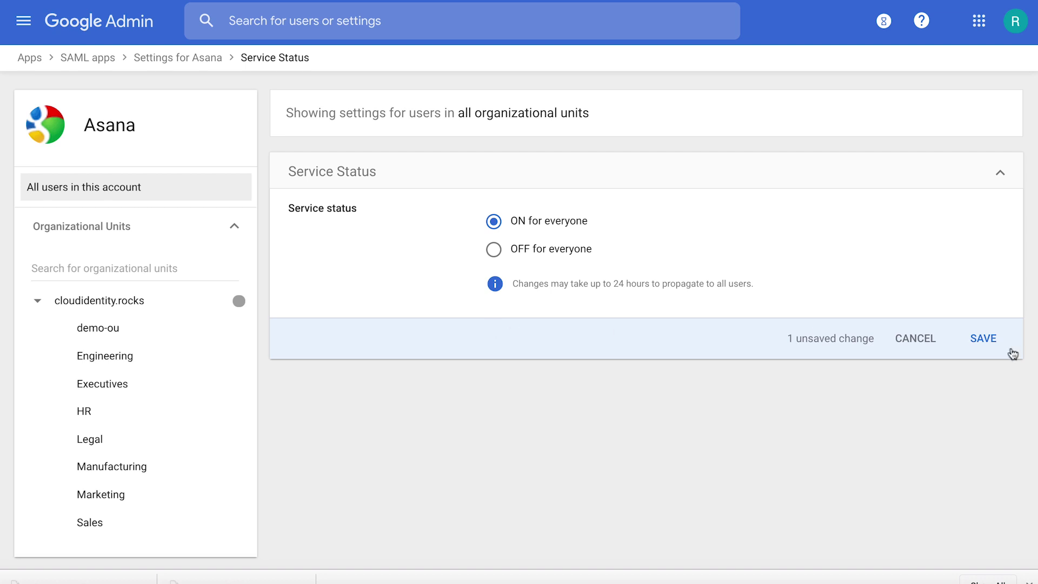
{"action": "left_click", "coordinate": [984, 342]}
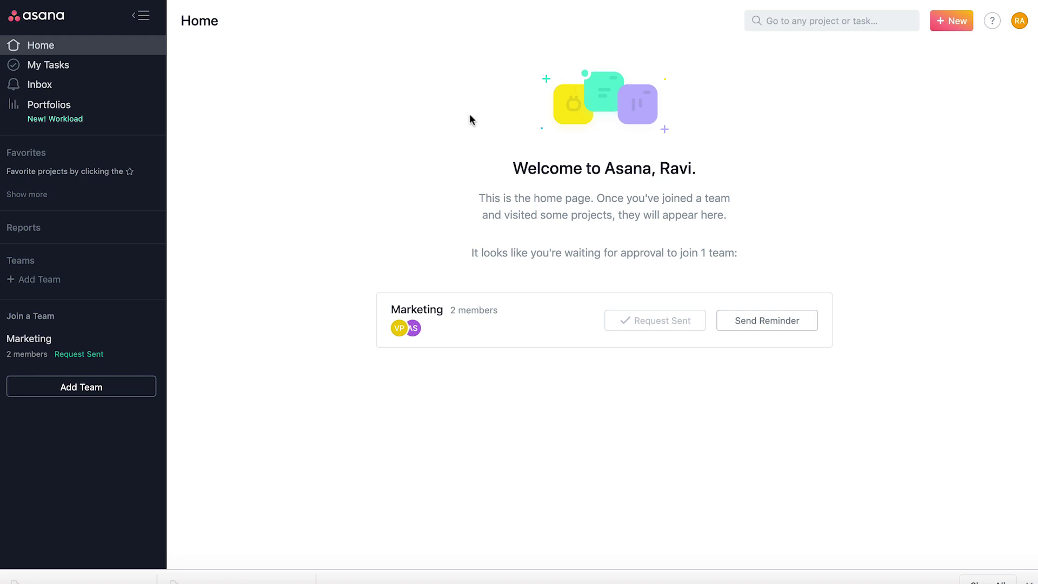
- Open Asana's Organization Settings from the profile avatar and view the Administration tab
{"action": "left_click", "coordinate": [1019, 22]}
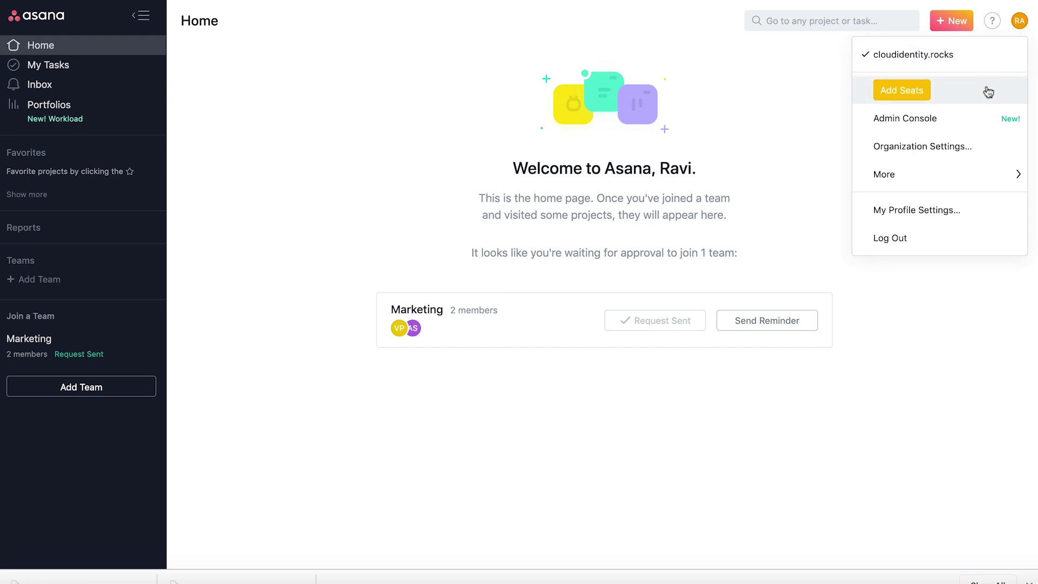
{"action": "left_click", "coordinate": [915, 157]}
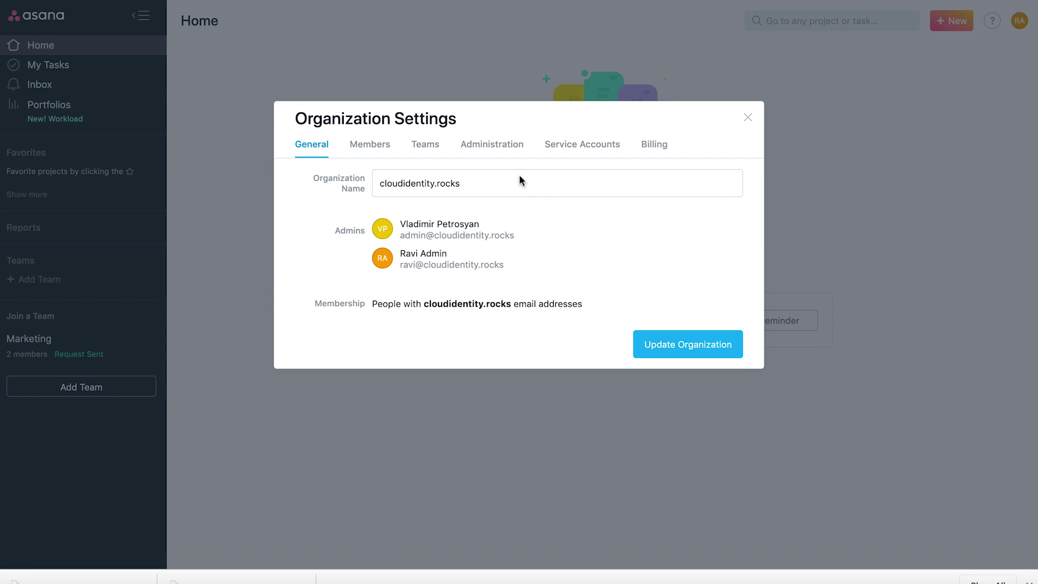
{"action": "left_click", "coordinate": [493, 145]}
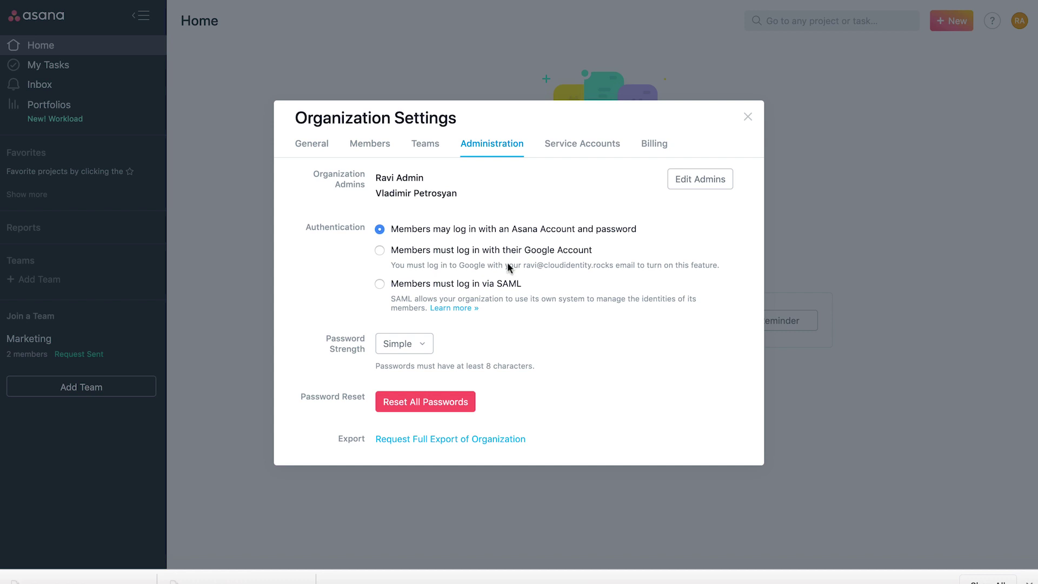
- Require Asana members to log in via SAML, enter Google's sign-in URL and X.509 certificate, and save
{"action": "left_click", "coordinate": [378, 285]}
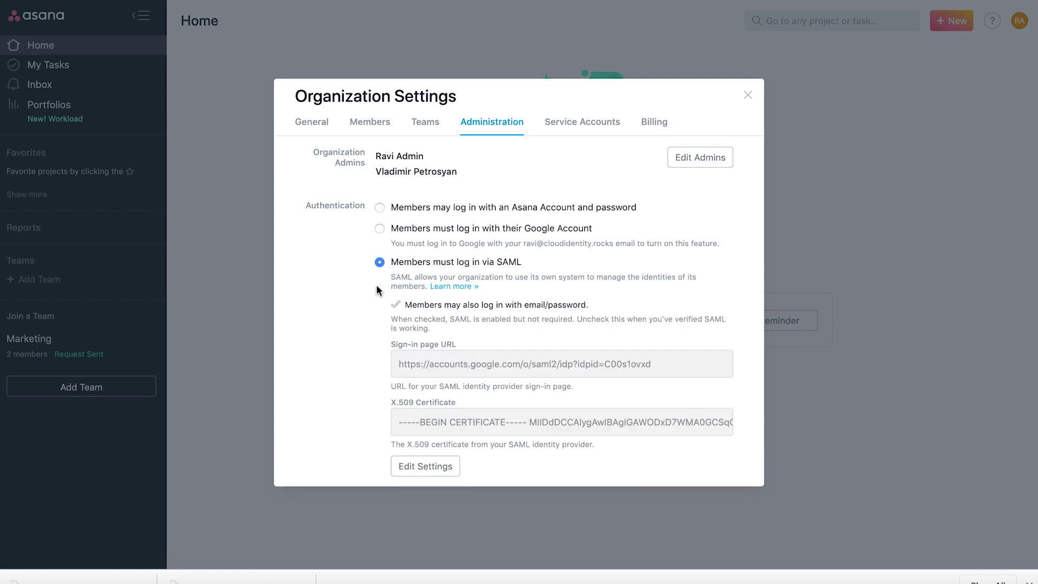
{"action": "left_click", "coordinate": [440, 466]}
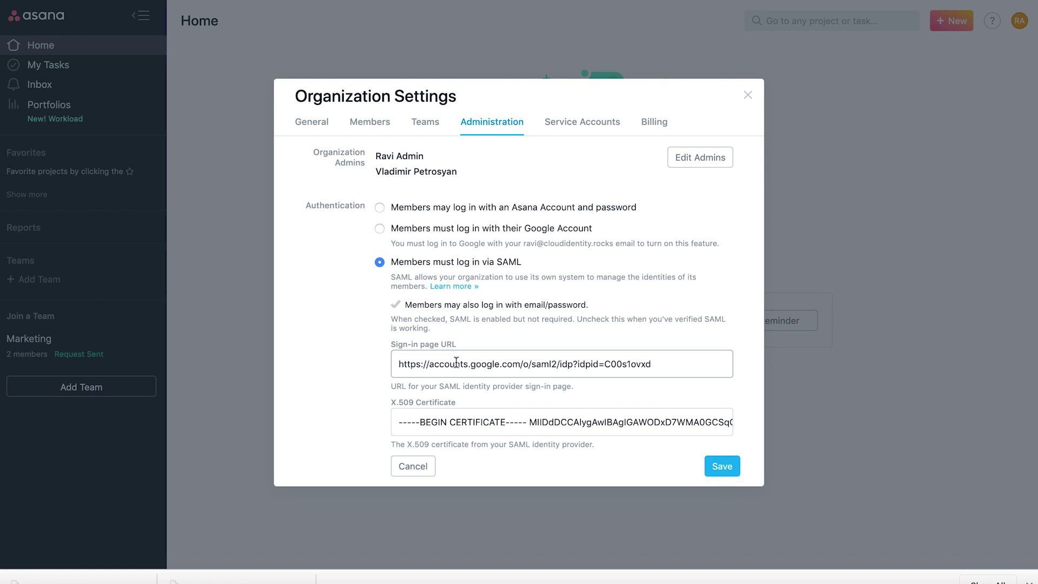
{"action": "left_click", "coordinate": [454, 417]}
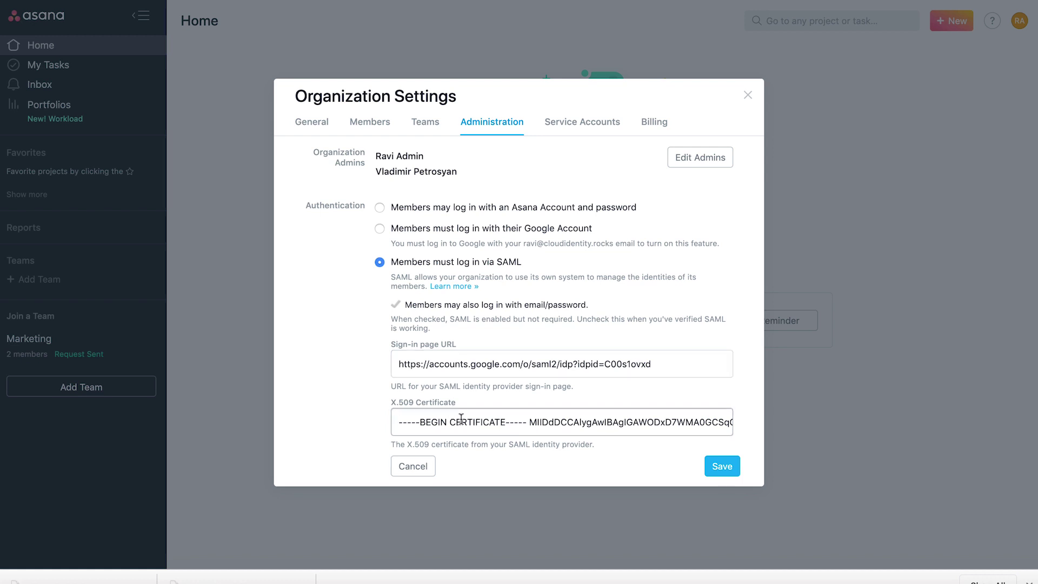
{"action": "left_click", "coordinate": [728, 469]}
{"action": "left_click", "coordinate": [727, 469]}
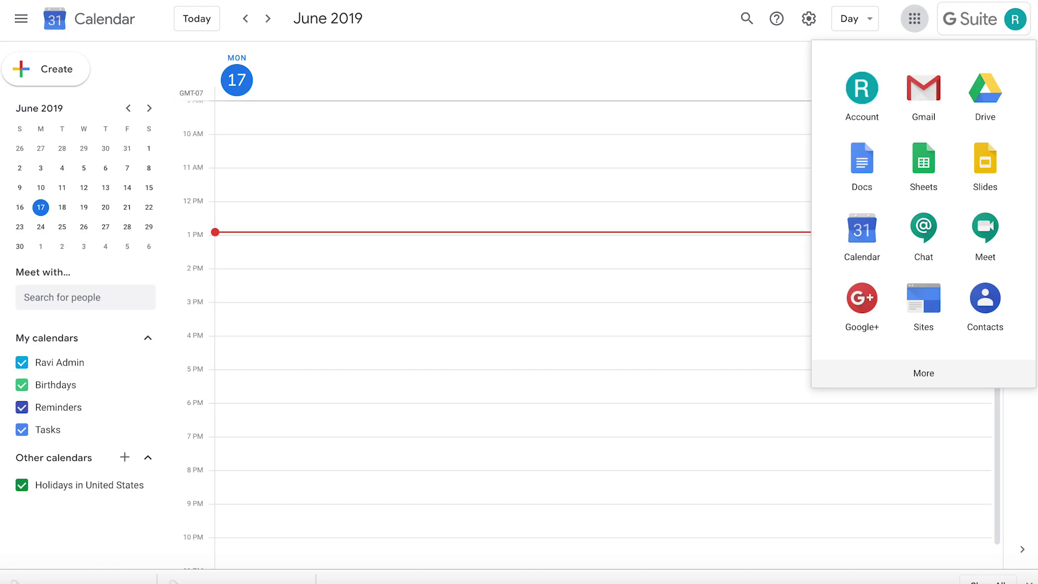
{"action": "left_click", "coordinate": [557, 43]}
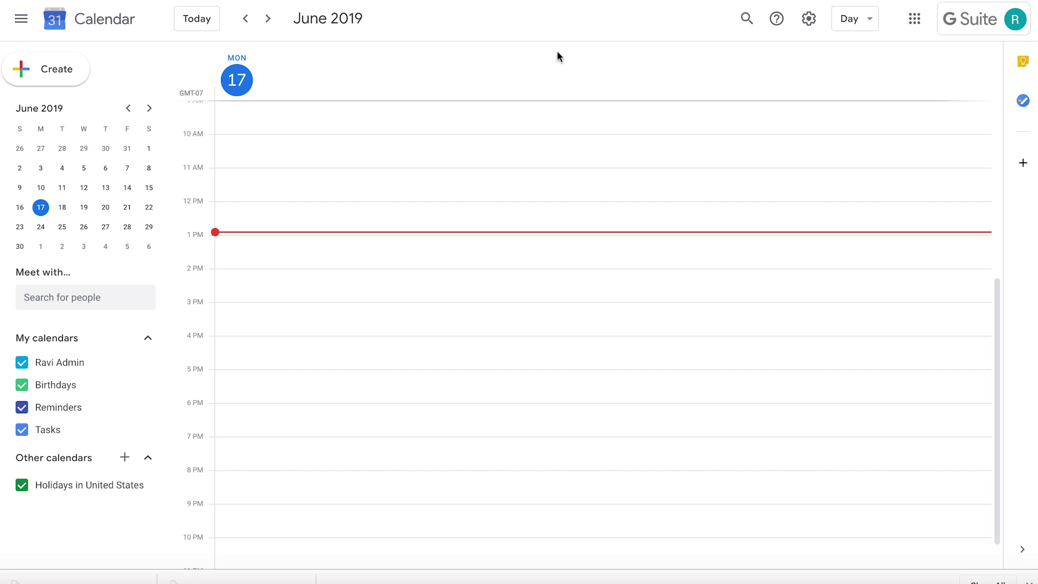
{"action": "left_click", "coordinate": [915, 21]}
{"action": "scroll", "coordinate": [953, 203], "scroll_direction": "down", "scroll_amount": 5}
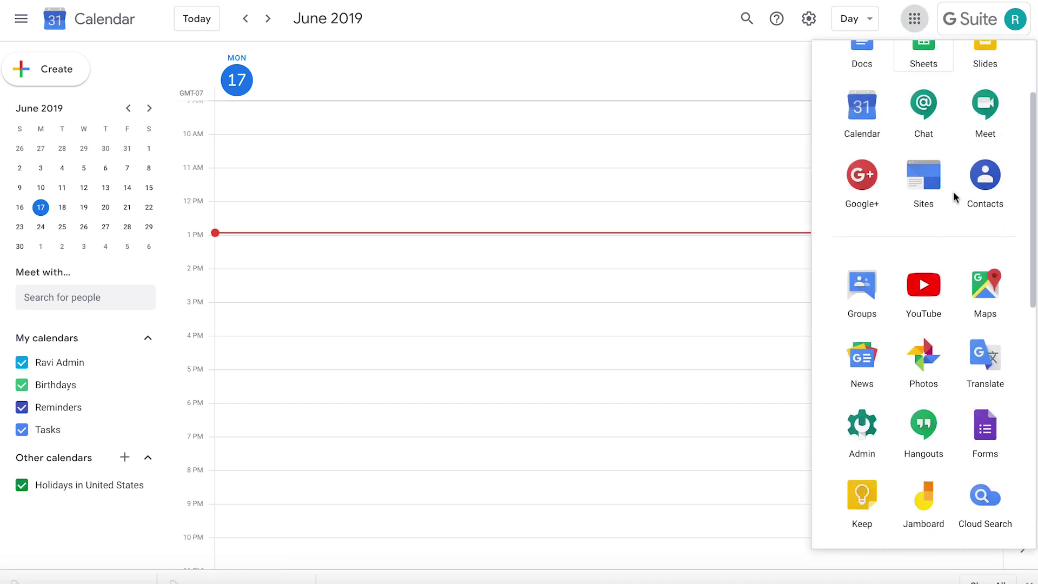
{"action": "scroll", "coordinate": [954, 197], "scroll_direction": "down", "scroll_amount": 3}
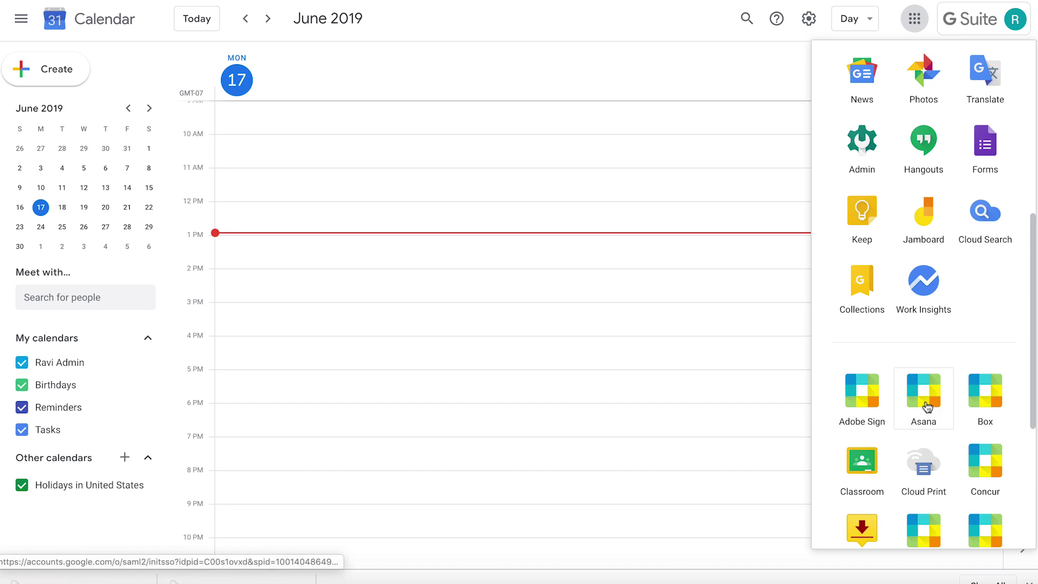
{"action": "left_click", "coordinate": [763, 88]}
{"action": "left_click", "coordinate": [742, 63]}
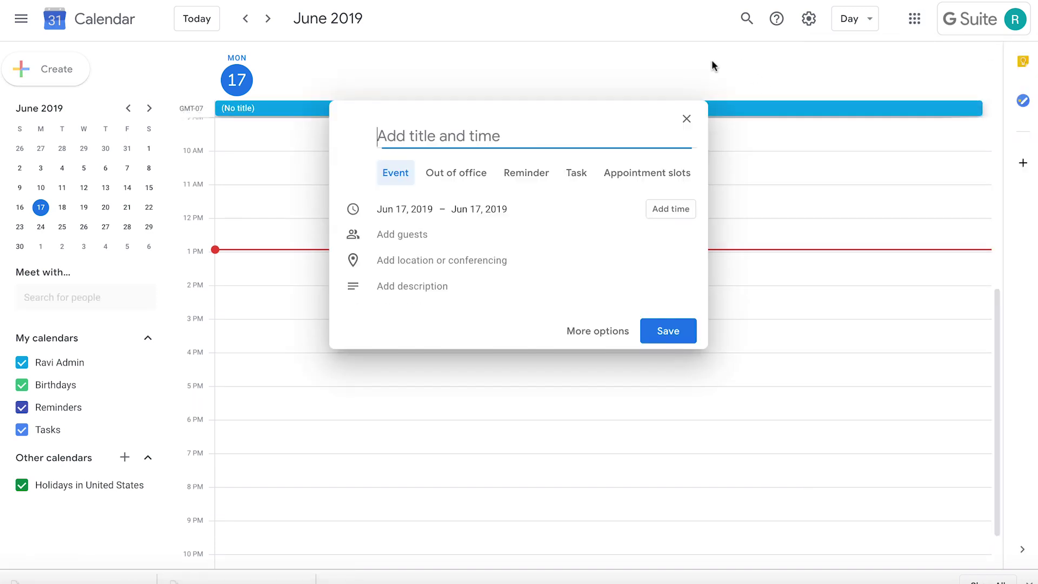
{"action": "left_click", "coordinate": [685, 118]}
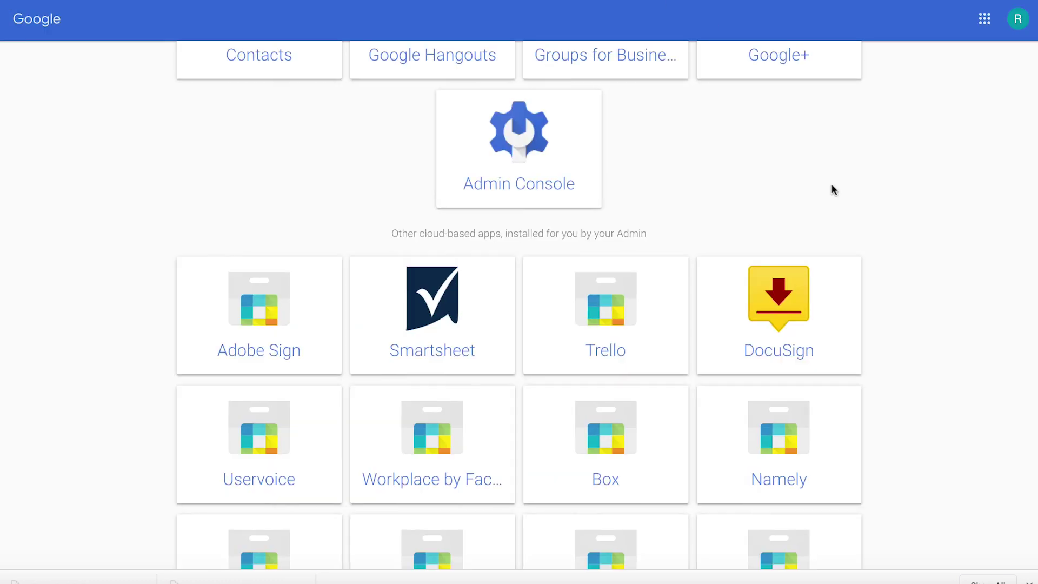
- Reload the G Suite apps page and scroll to the 'Other cloud-based apps' grid showing Asana
{"action": "scroll", "coordinate": [832, 183], "scroll_direction": "up", "scroll_amount": 10}
{"action": "scroll", "coordinate": [831, 189], "scroll_direction": "up", "scroll_amount": 1}
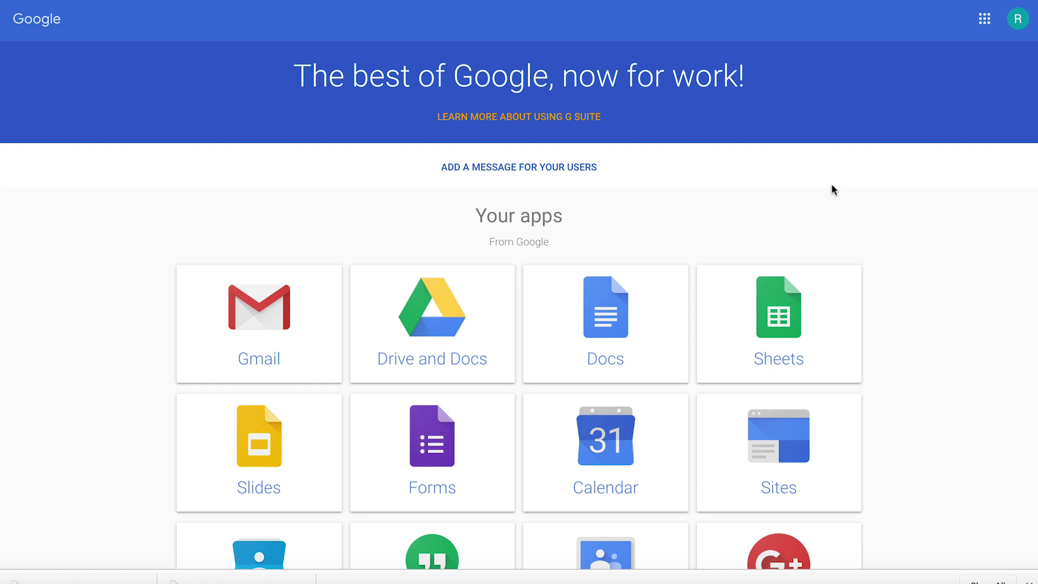
{"action": "key", "text": "ctrl+r"}
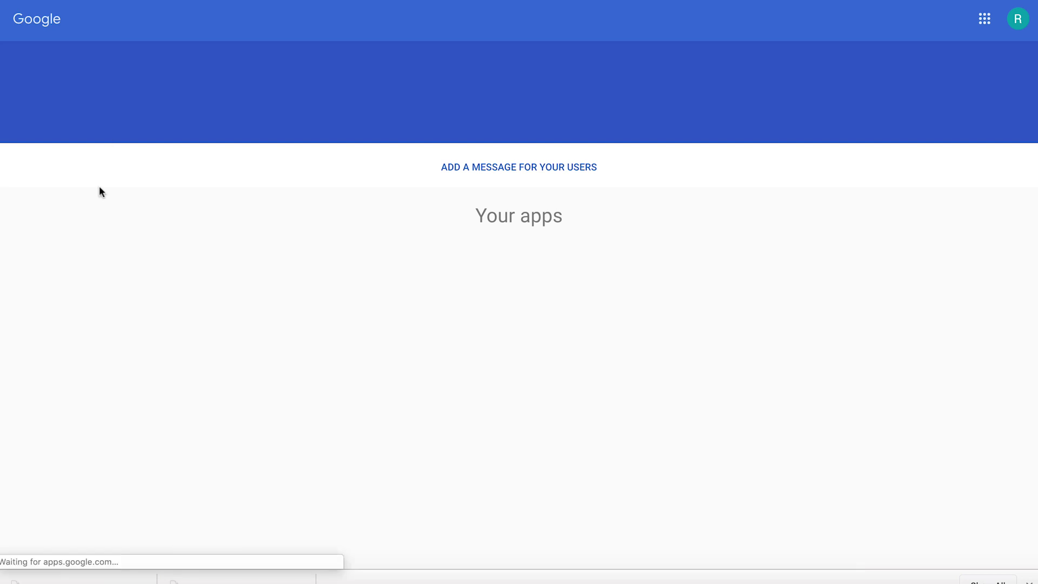
{"action": "scroll", "coordinate": [94, 200], "scroll_direction": "down", "scroll_amount": 3}
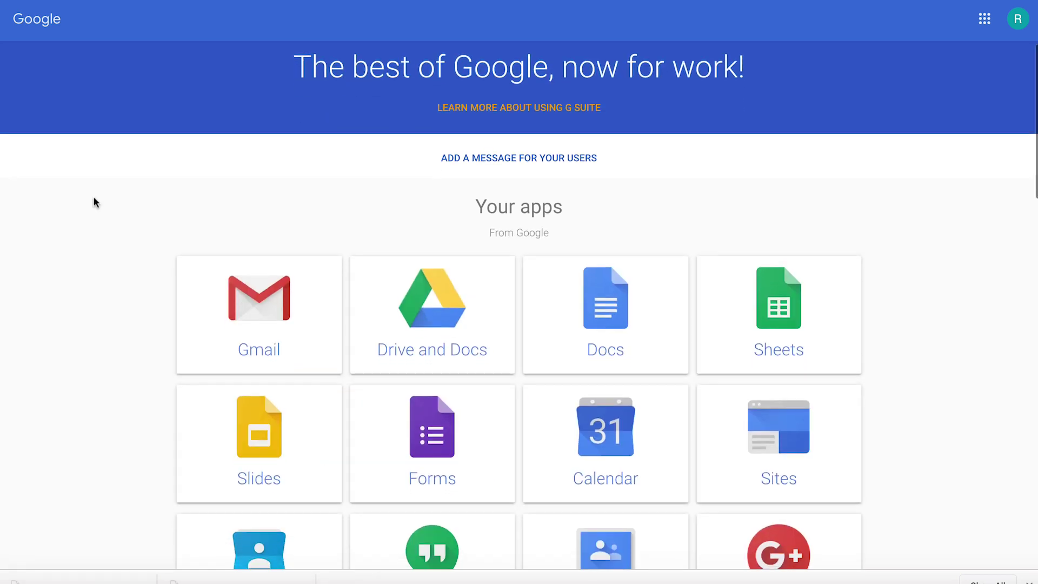
{"action": "scroll", "coordinate": [94, 200], "scroll_direction": "down", "scroll_amount": 6}
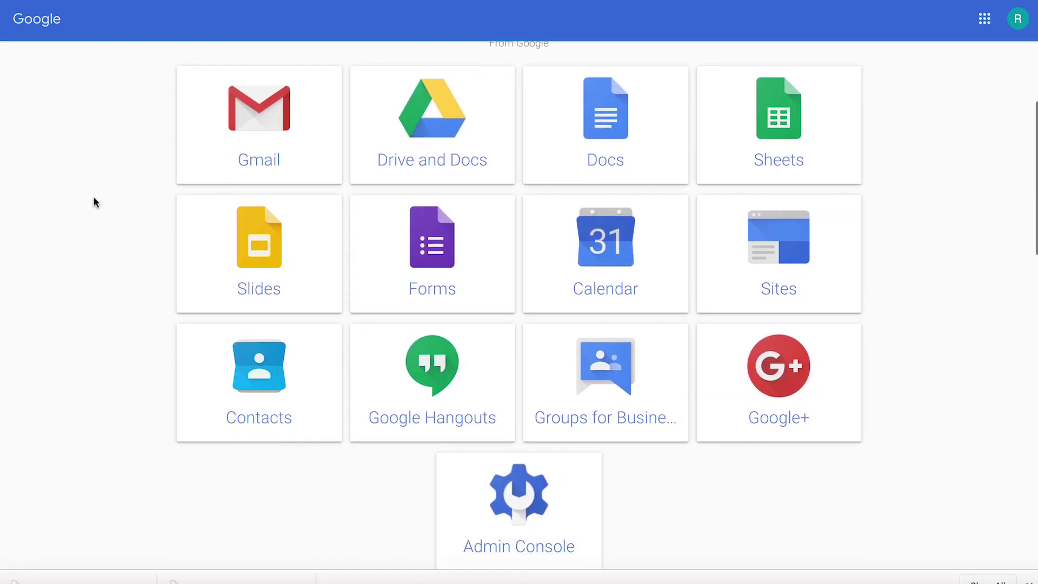
{"action": "scroll", "coordinate": [94, 200], "scroll_direction": "down", "scroll_amount": 3}
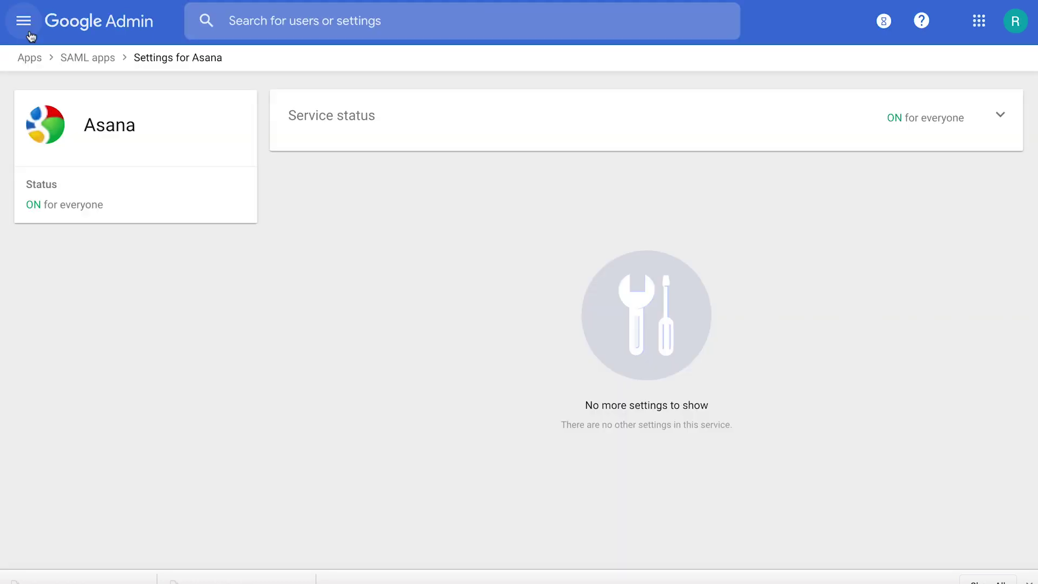
- Navigate from the admin console home to Apps > LDAP and start adding a new client
{"action": "left_click", "coordinate": [20, 20]}
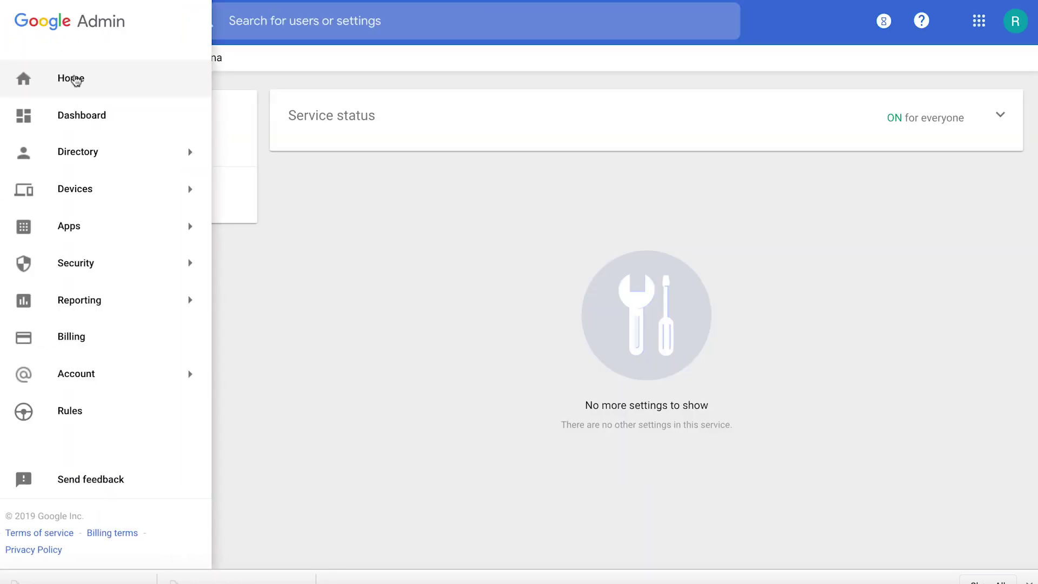
{"action": "left_click", "coordinate": [75, 79]}
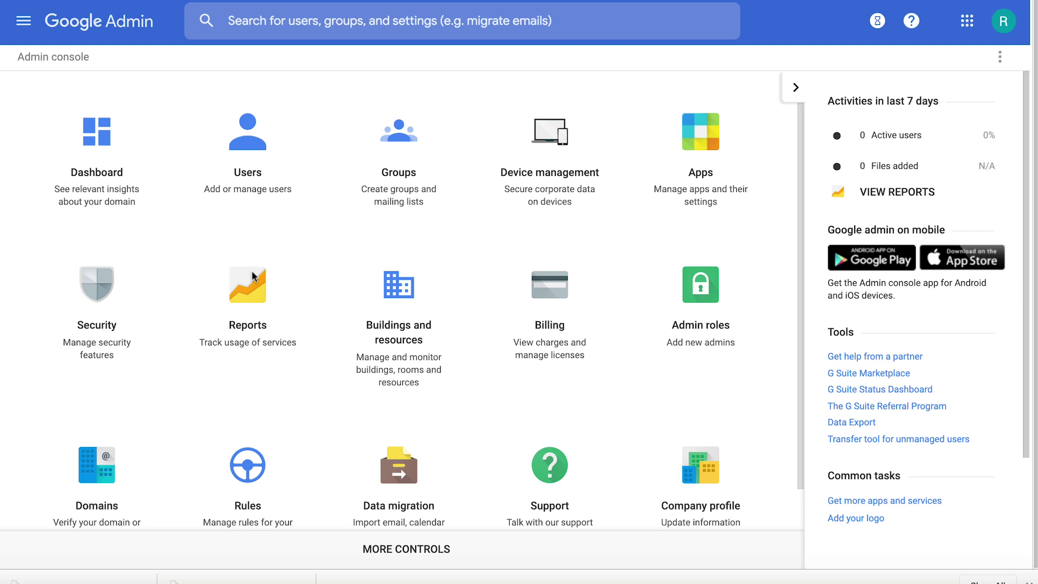
{"action": "left_click", "coordinate": [685, 135]}
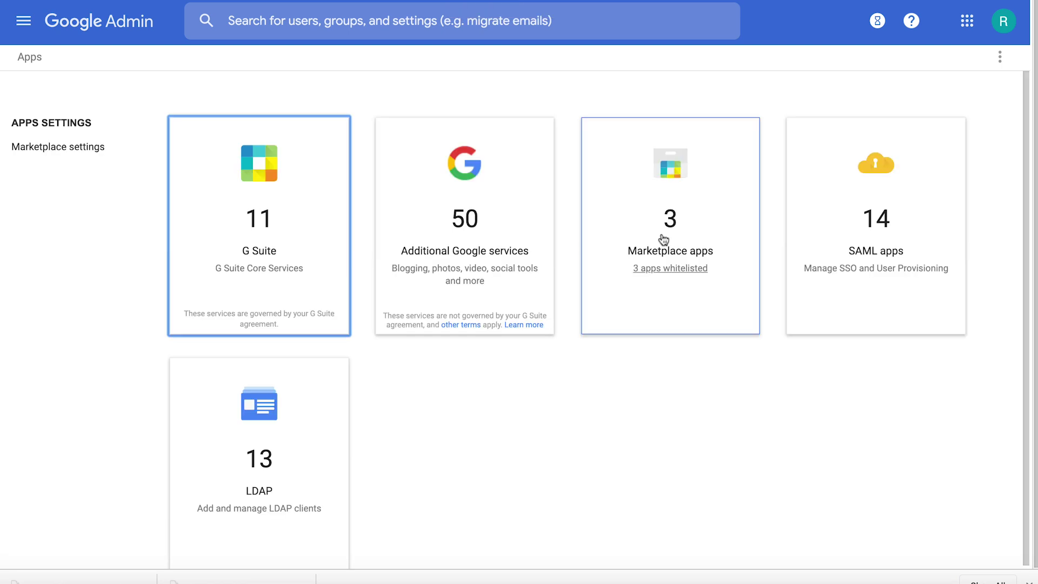
{"action": "left_click", "coordinate": [287, 459]}
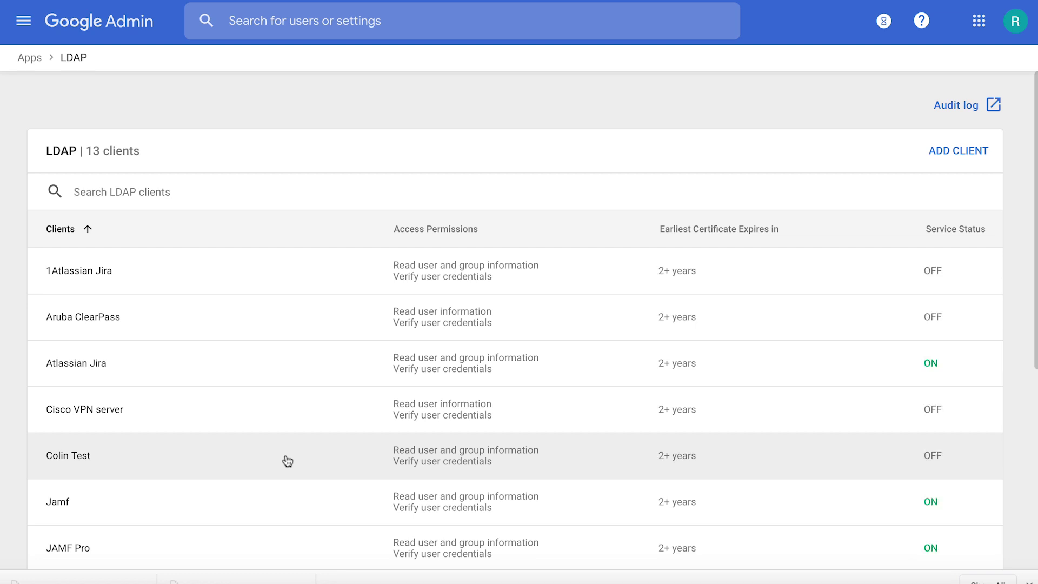
{"action": "scroll", "coordinate": [286, 459], "scroll_direction": "down", "scroll_amount": 1}
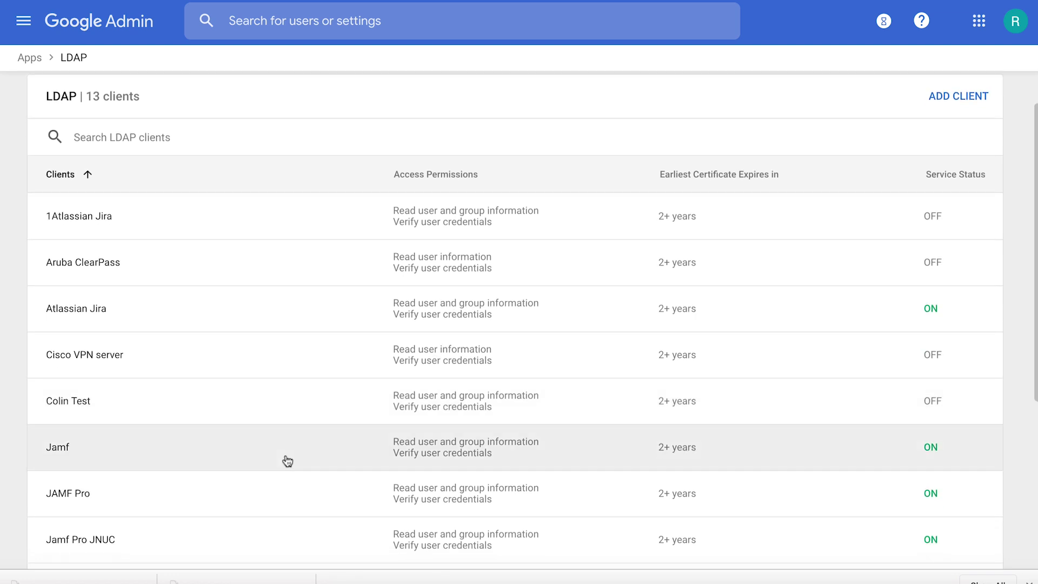
{"action": "scroll", "coordinate": [285, 459], "scroll_direction": "up", "scroll_amount": 1}
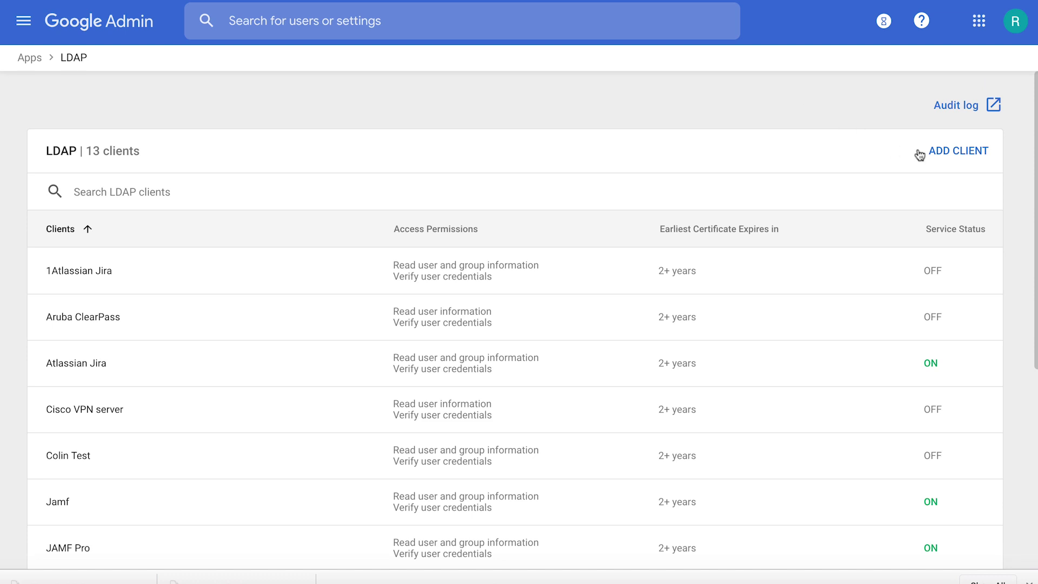
{"action": "left_click", "coordinate": [950, 157]}
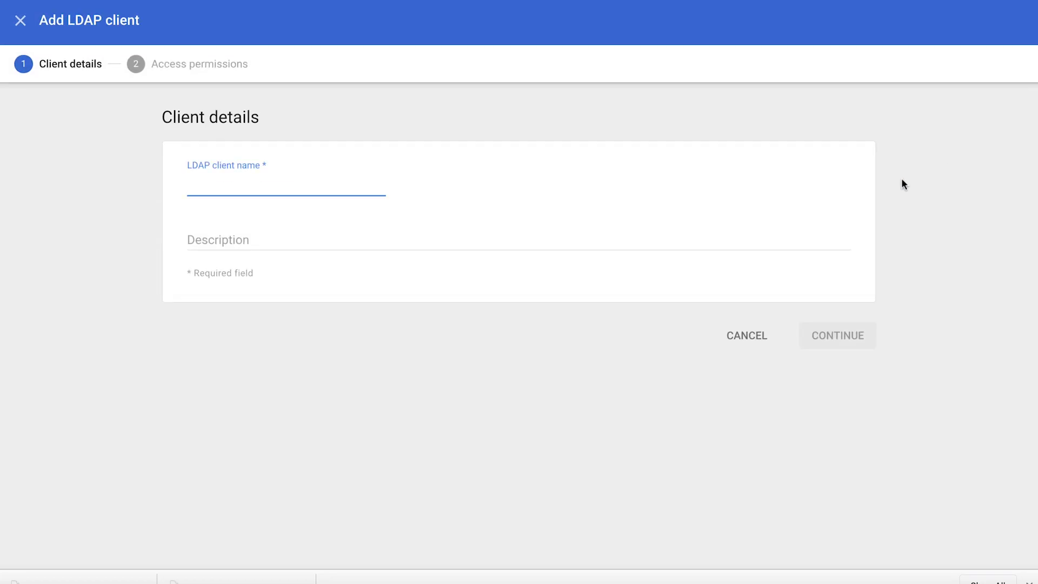
- Name the LDAP client 'PaperCut' and set Verify user credentials to Entire domain
{"action": "type", "text": "PaperCut"}
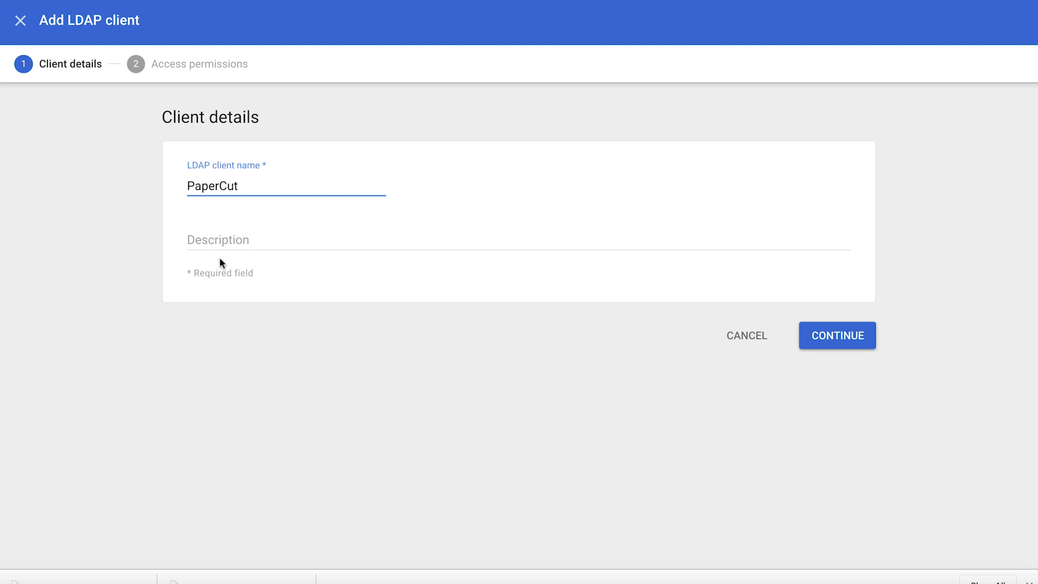
{"action": "left_click", "coordinate": [825, 341]}
{"action": "scroll", "coordinate": [536, 313], "scroll_direction": "down", "scroll_amount": 1}
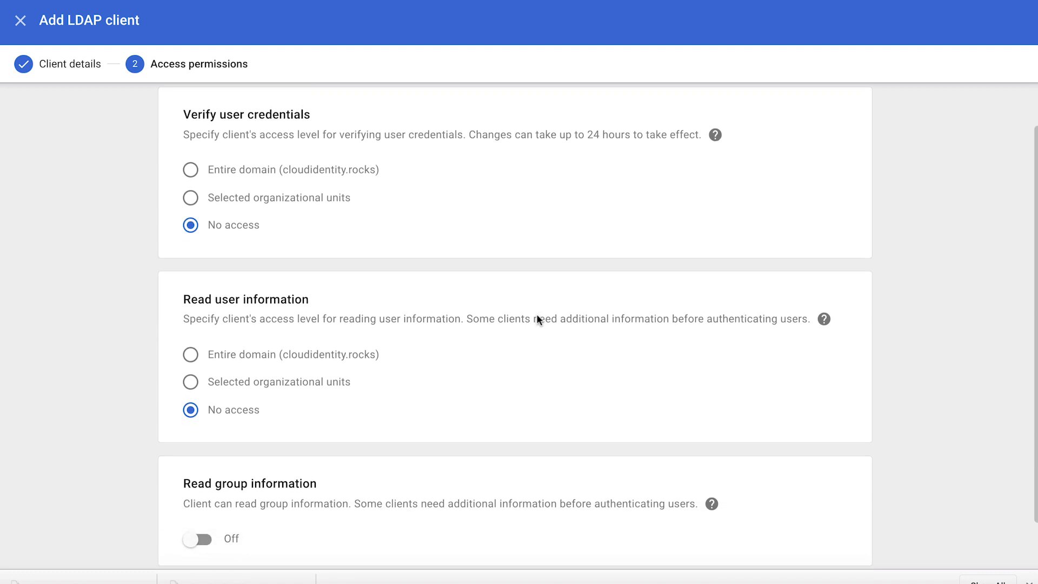
{"action": "scroll", "coordinate": [536, 313], "scroll_direction": "up", "scroll_amount": 1}
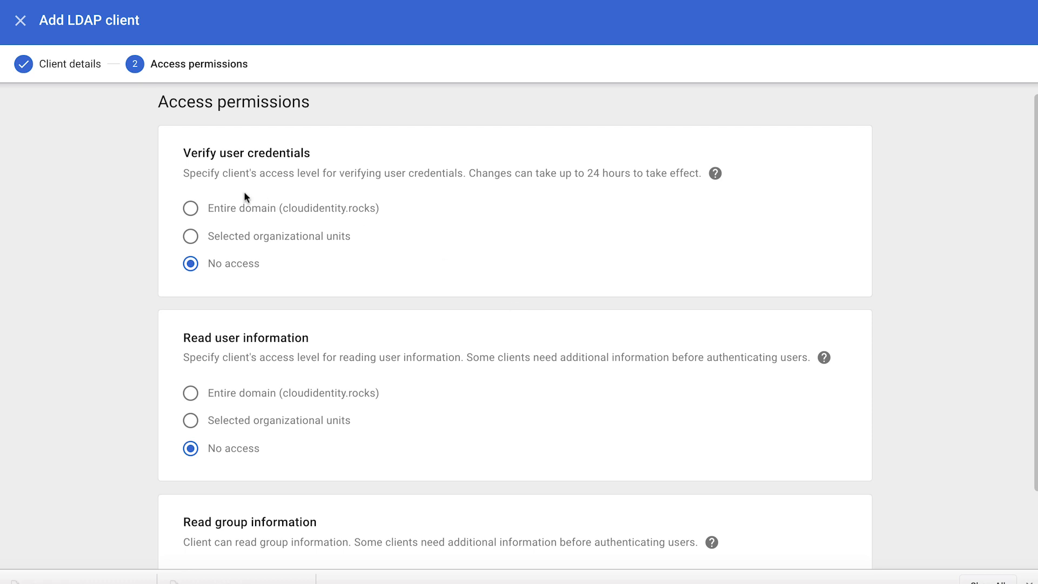
{"action": "left_click", "coordinate": [191, 209]}
- Try limiting credential verification to selected organizational units, clear the selection, and cancel the picker
{"action": "left_click", "coordinate": [191, 237]}
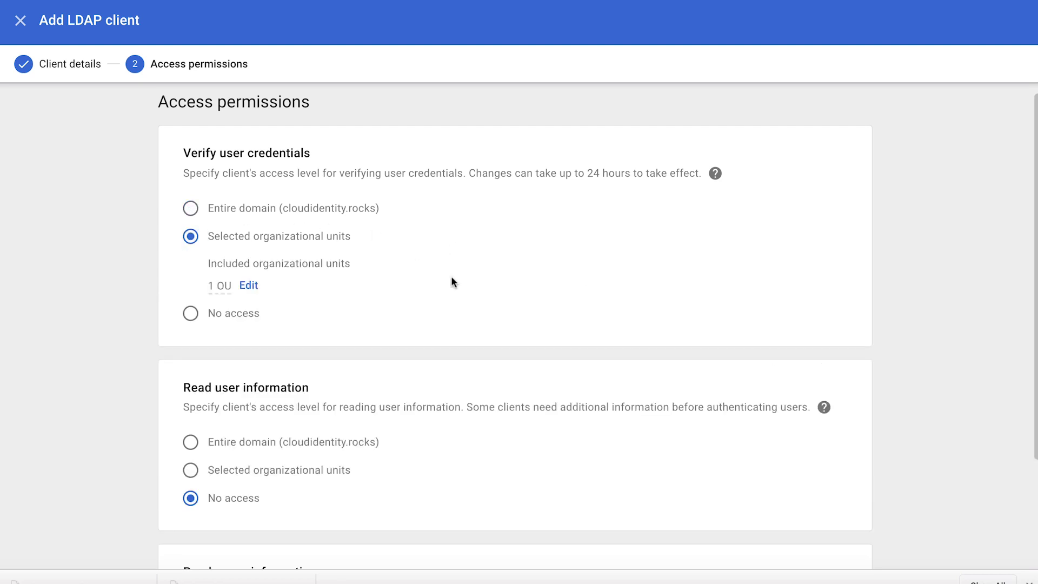
{"action": "left_click", "coordinate": [248, 285]}
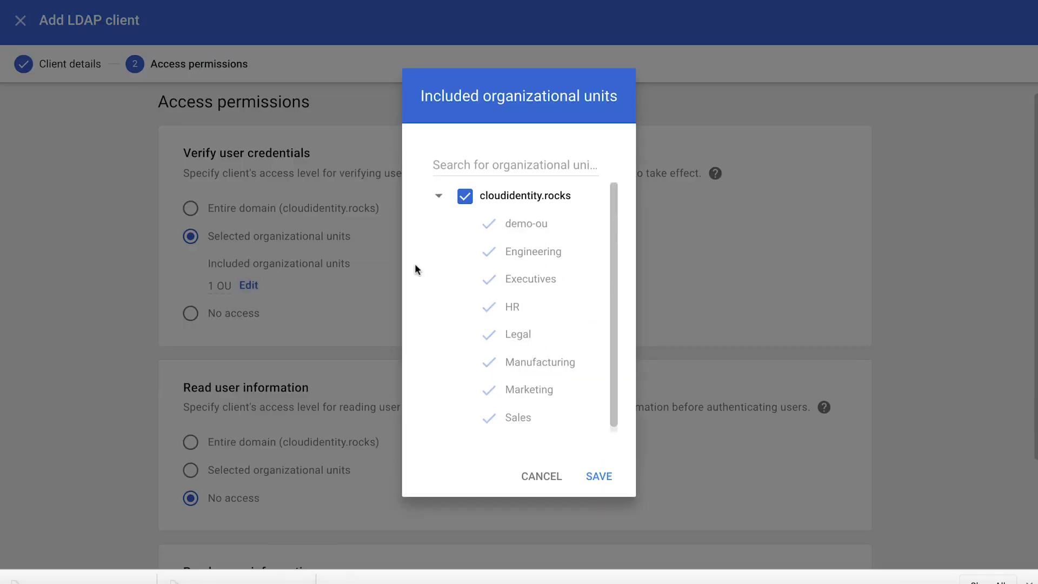
{"action": "left_click", "coordinate": [465, 196]}
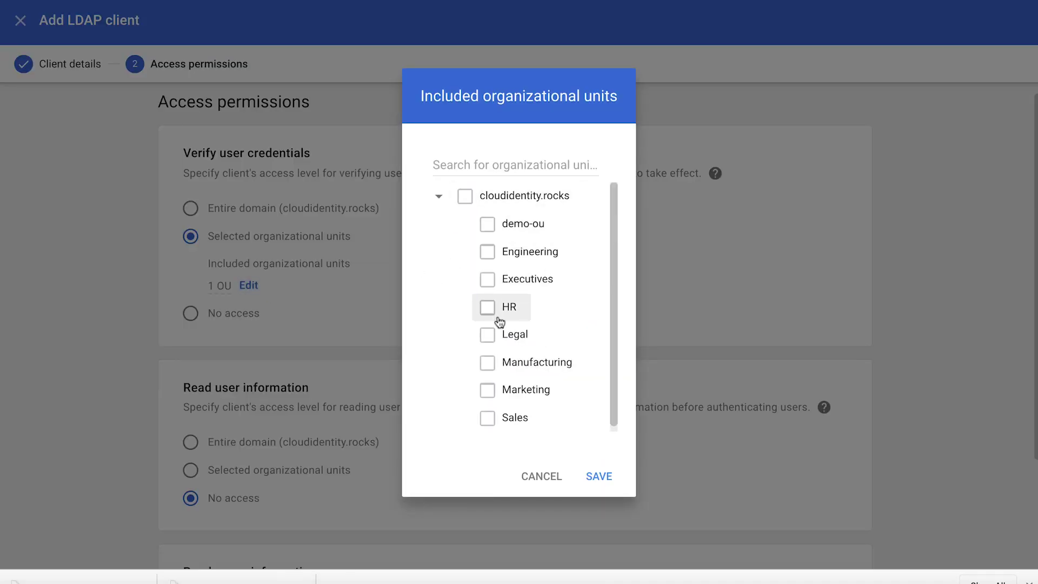
{"action": "left_click", "coordinate": [543, 475]}
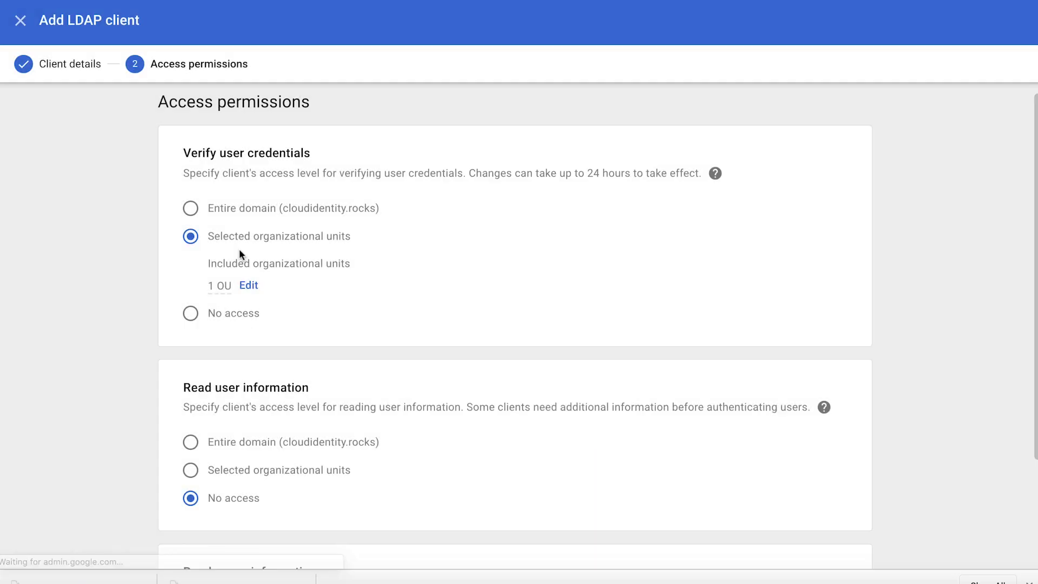
- Set Entire domain for verifying credentials and reading user information, then add the PaperCut LDAP client
{"action": "left_click", "coordinate": [191, 203]}
{"action": "scroll", "coordinate": [125, 373], "scroll_direction": "down", "scroll_amount": 2}
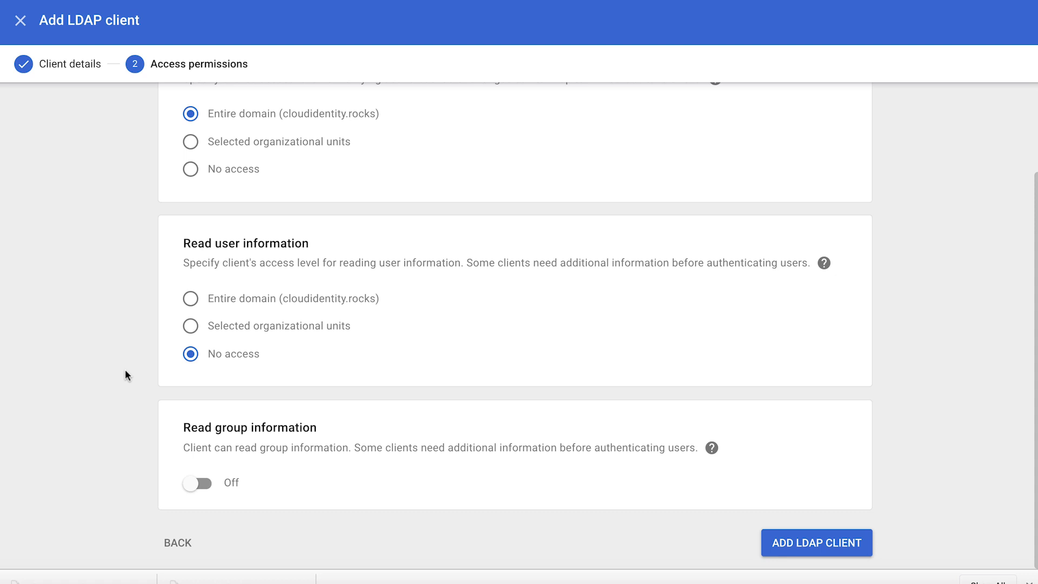
{"action": "left_click", "coordinate": [192, 299]}
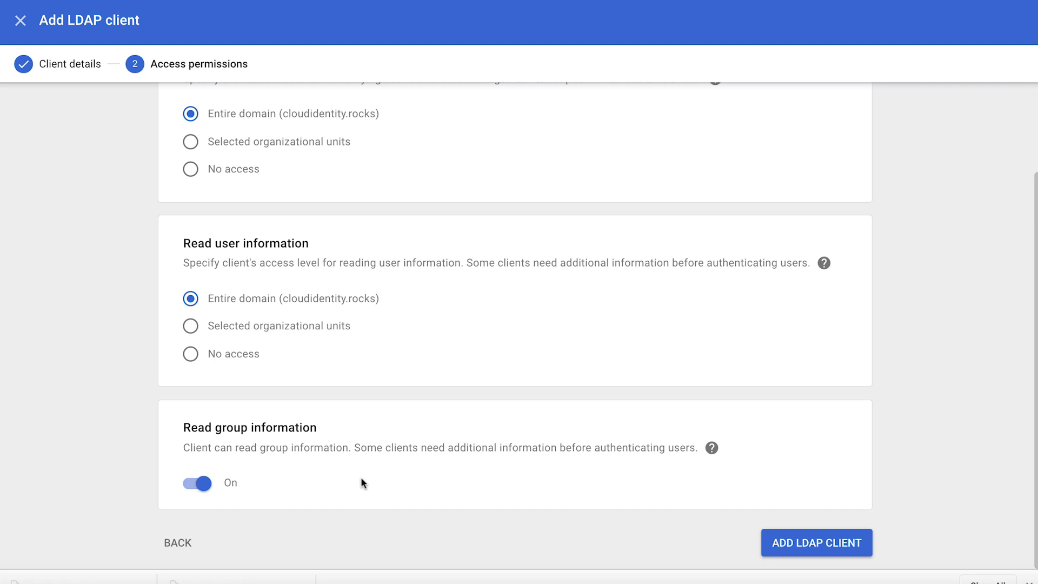
{"action": "left_click", "coordinate": [793, 540]}
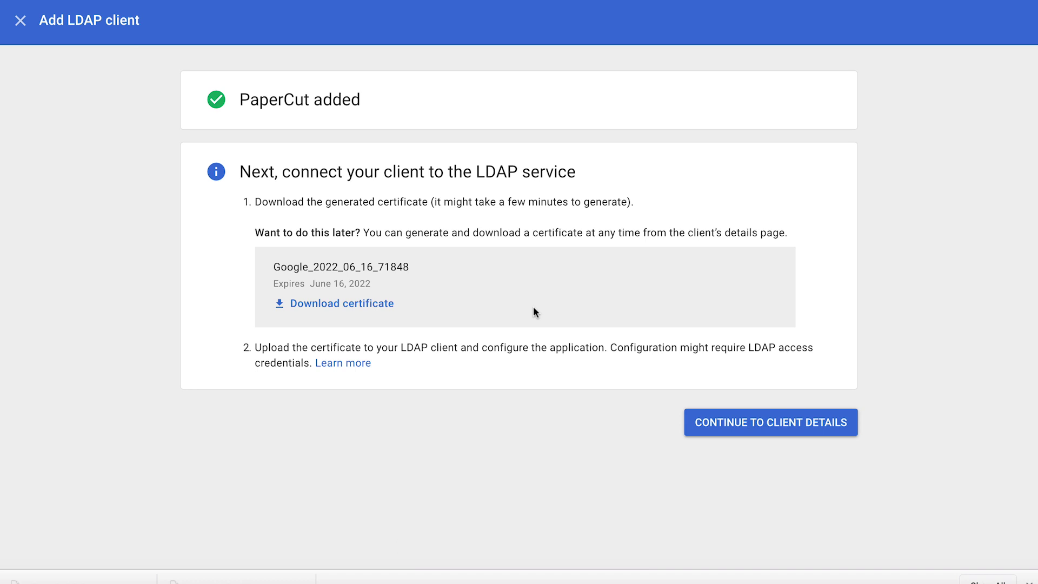
- Download the Google_2022_06_16_71848 certificate and set PaperCut's service status to ON for everyone
{"action": "left_click", "coordinate": [373, 303]}
{"action": "left_click", "coordinate": [731, 431]}
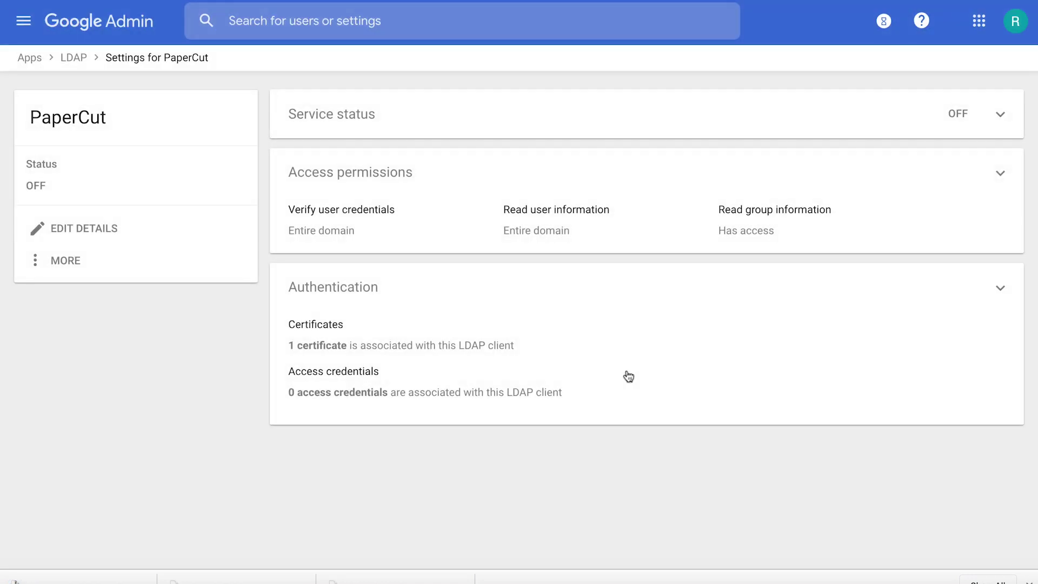
{"action": "left_click", "coordinate": [807, 131]}
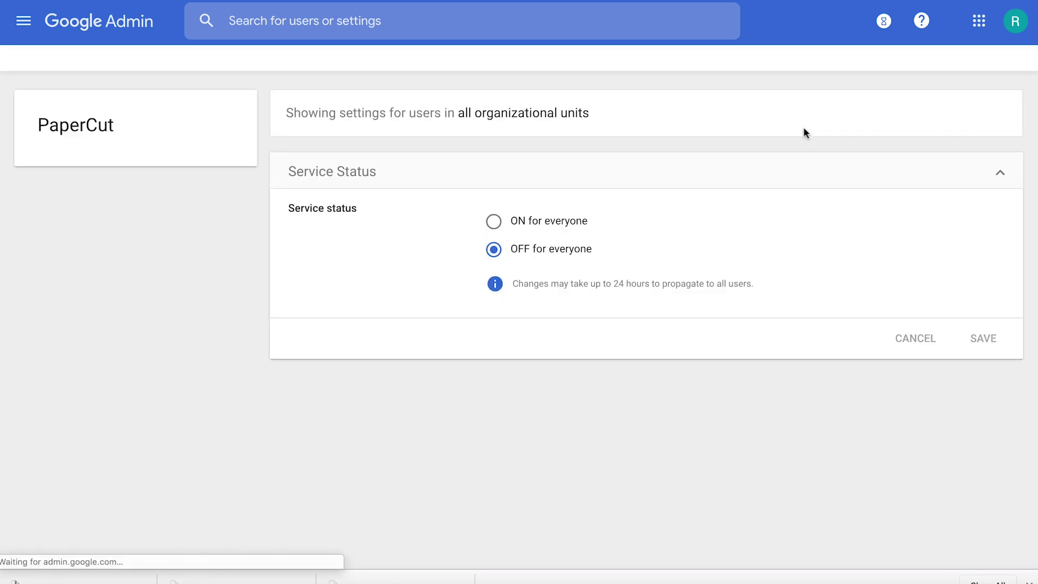
{"action": "left_click", "coordinate": [494, 223]}
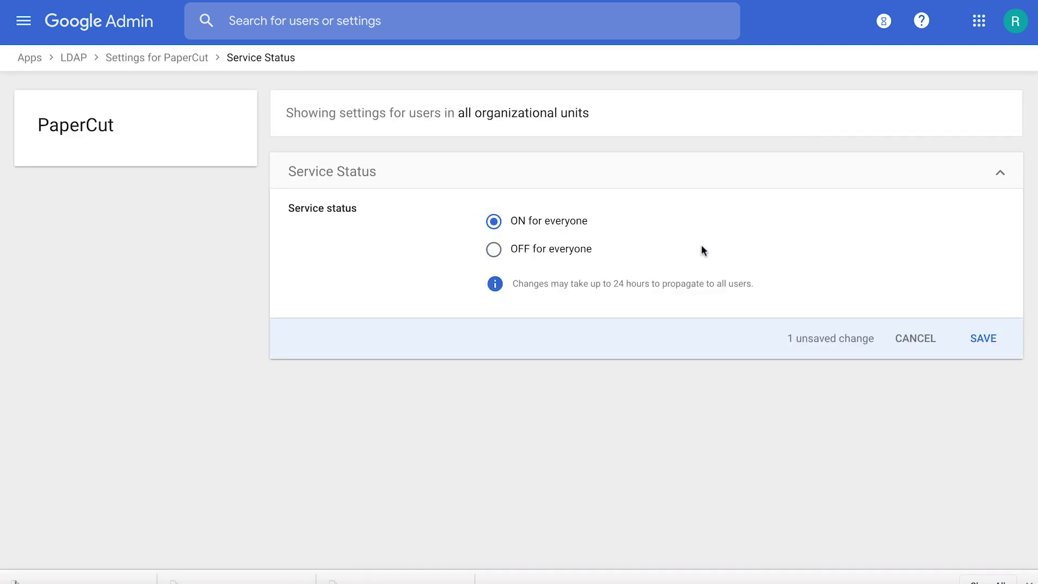
{"action": "left_click", "coordinate": [982, 338]}
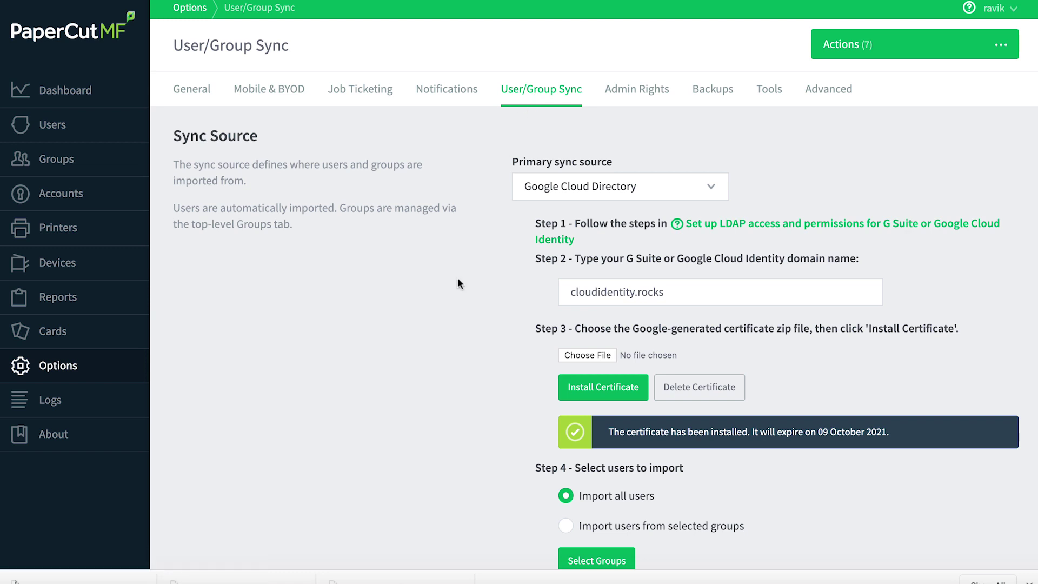
- Check the Primary sync source list in User/Group Sync, leaving Google Cloud Directory selected
{"action": "scroll", "coordinate": [458, 278], "scroll_direction": "down", "scroll_amount": 1}
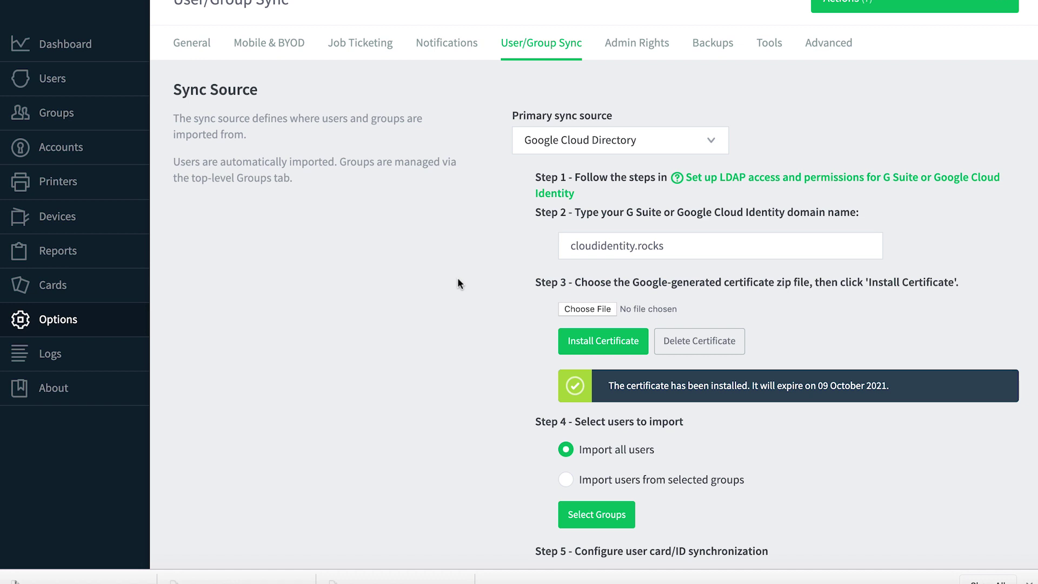
{"action": "scroll", "coordinate": [457, 284], "scroll_direction": "down", "scroll_amount": 1}
{"action": "left_click", "coordinate": [670, 127]}
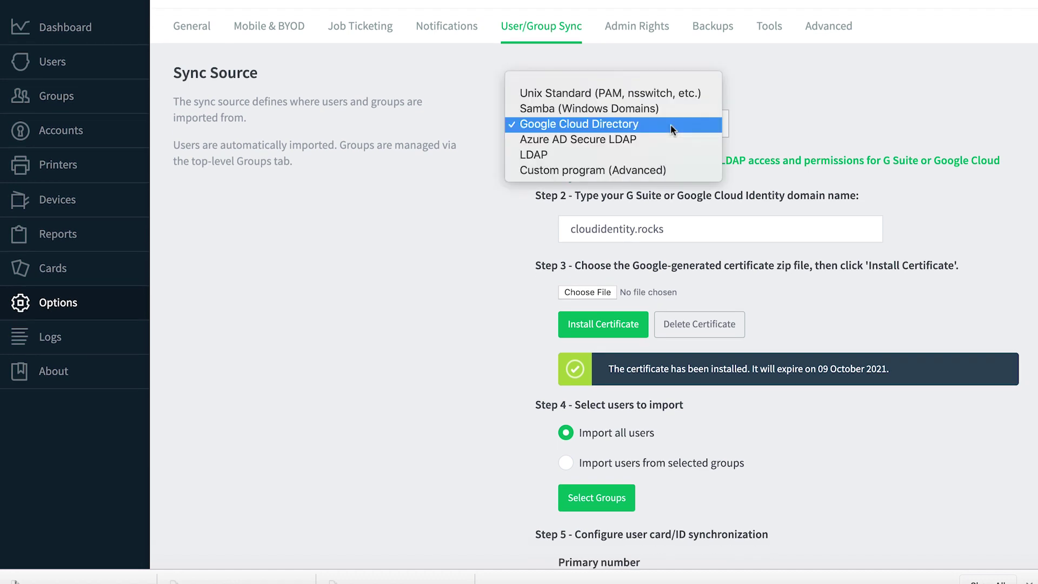
{"action": "left_click", "coordinate": [528, 126]}
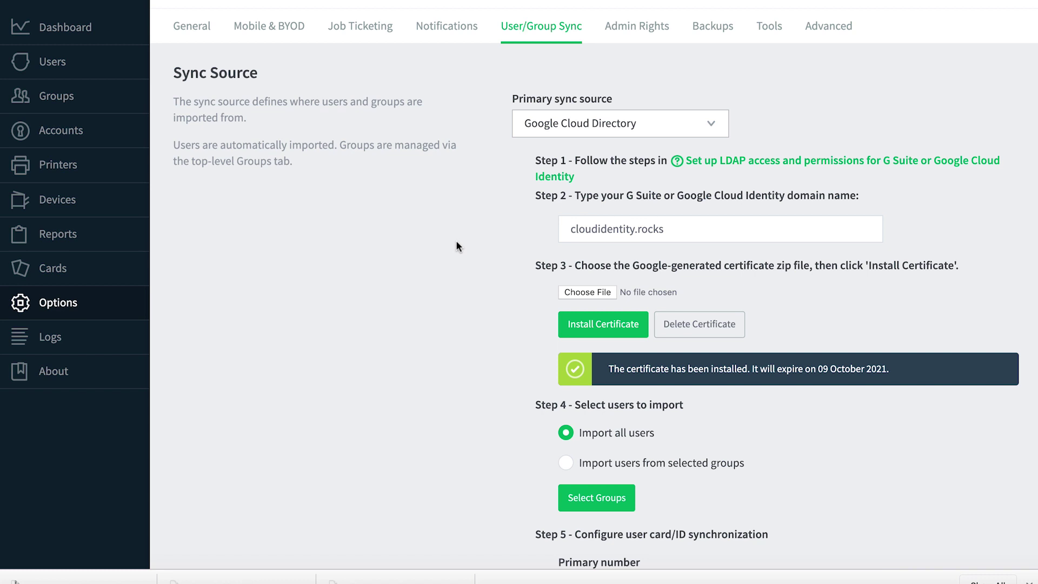
{"action": "left_click", "coordinate": [588, 128]}
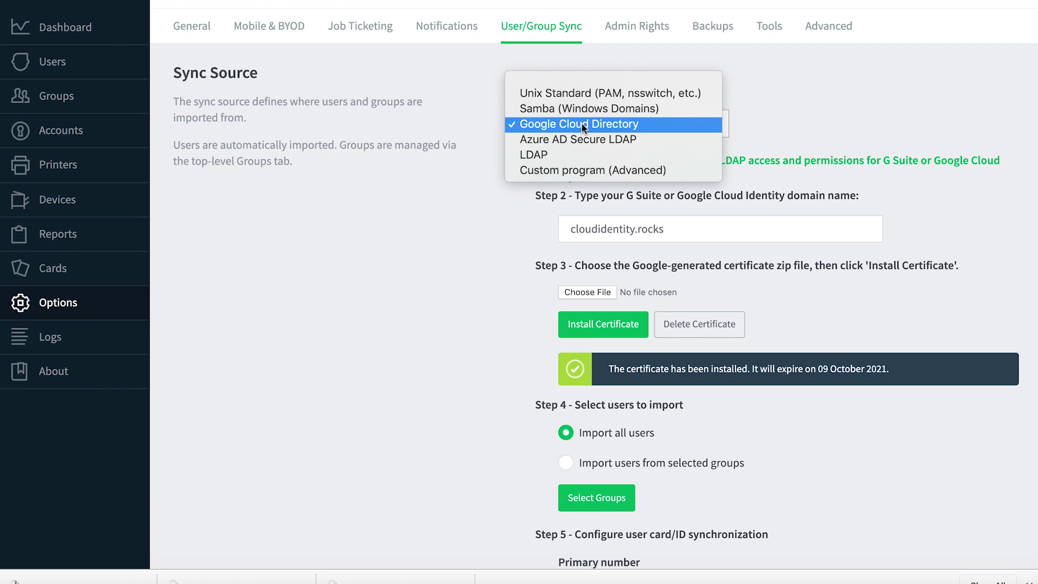
{"action": "left_click", "coordinate": [582, 125]}
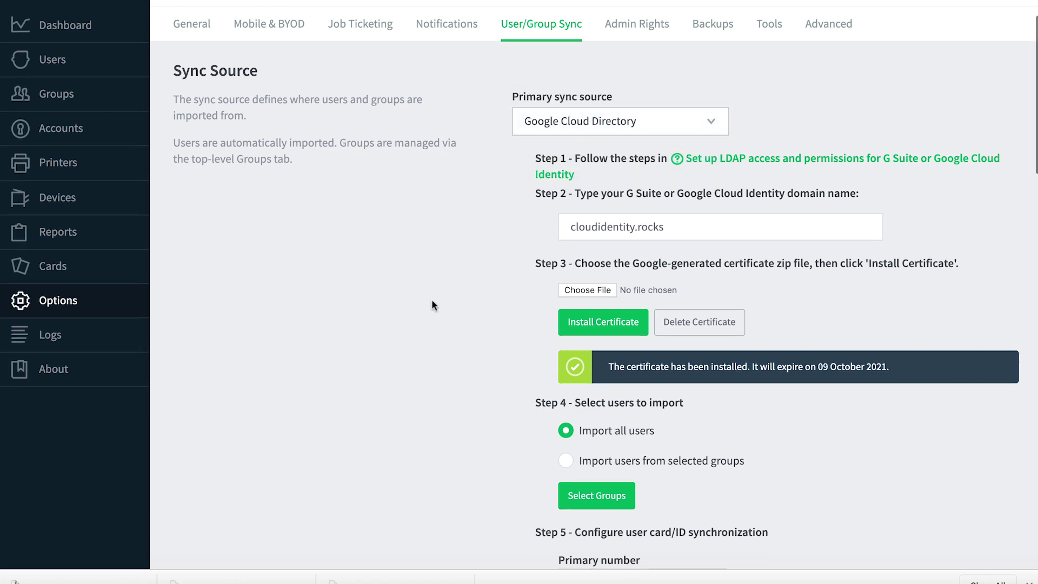
{"action": "scroll", "coordinate": [432, 299], "scroll_direction": "down", "scroll_amount": 1}
{"action": "scroll", "coordinate": [431, 300], "scroll_direction": "down", "scroll_amount": 1}
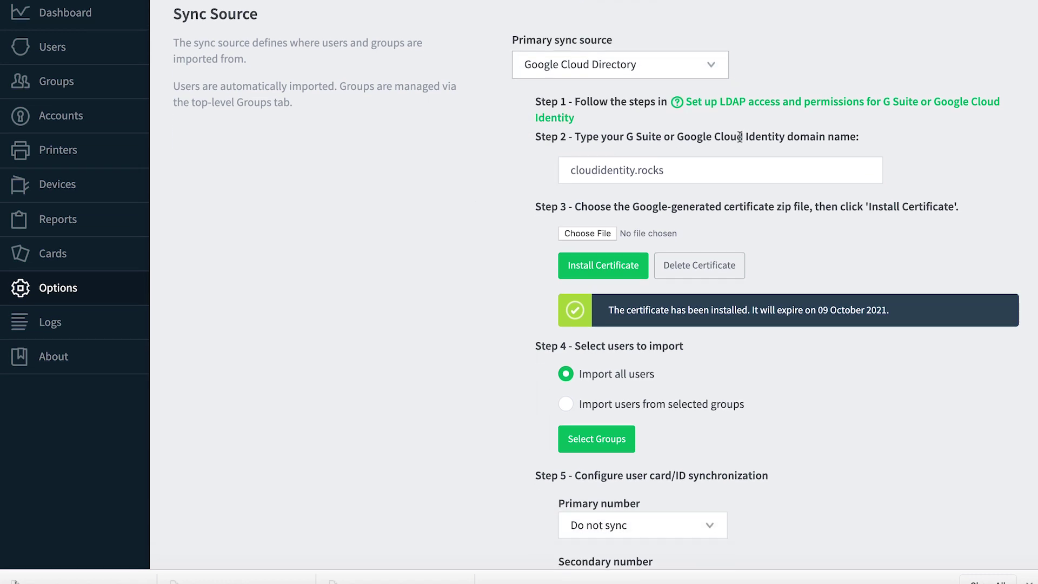
{"action": "left_click", "coordinate": [718, 158]}
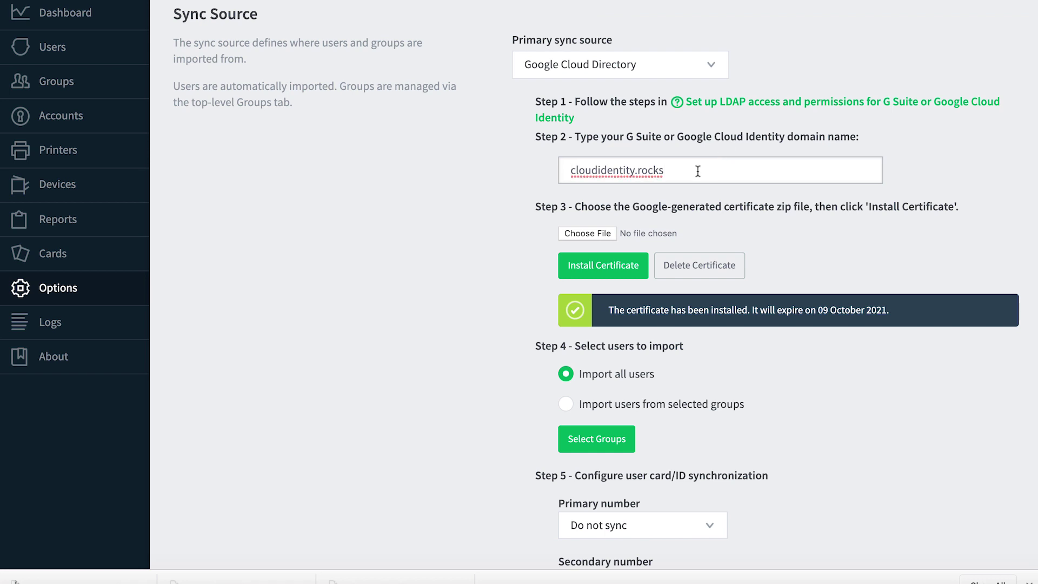
{"action": "scroll", "coordinate": [698, 171], "scroll_direction": "down", "scroll_amount": 1}
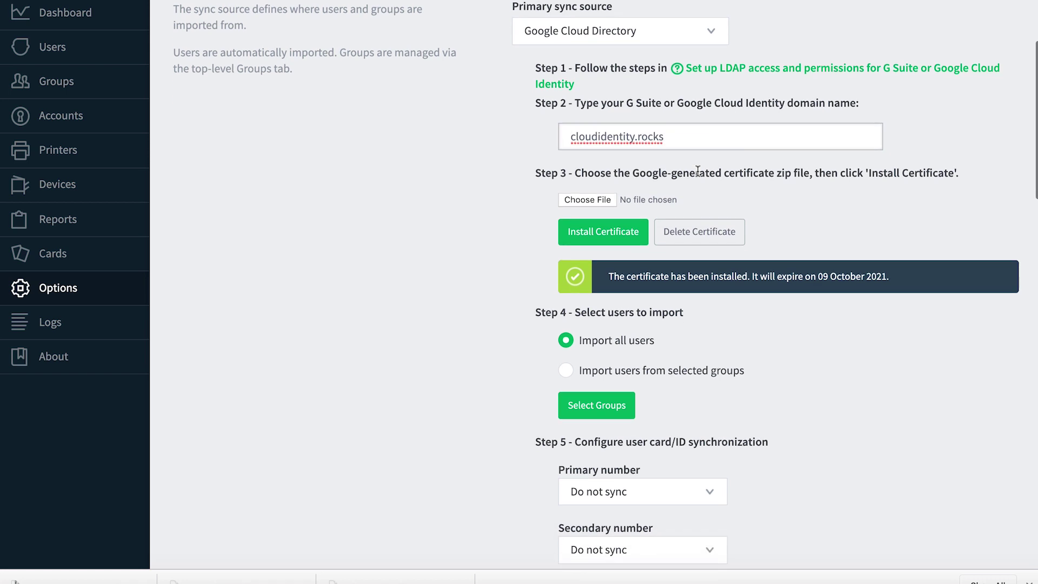
{"action": "left_click", "coordinate": [580, 199]}
{"action": "key", "text": "Escape"}
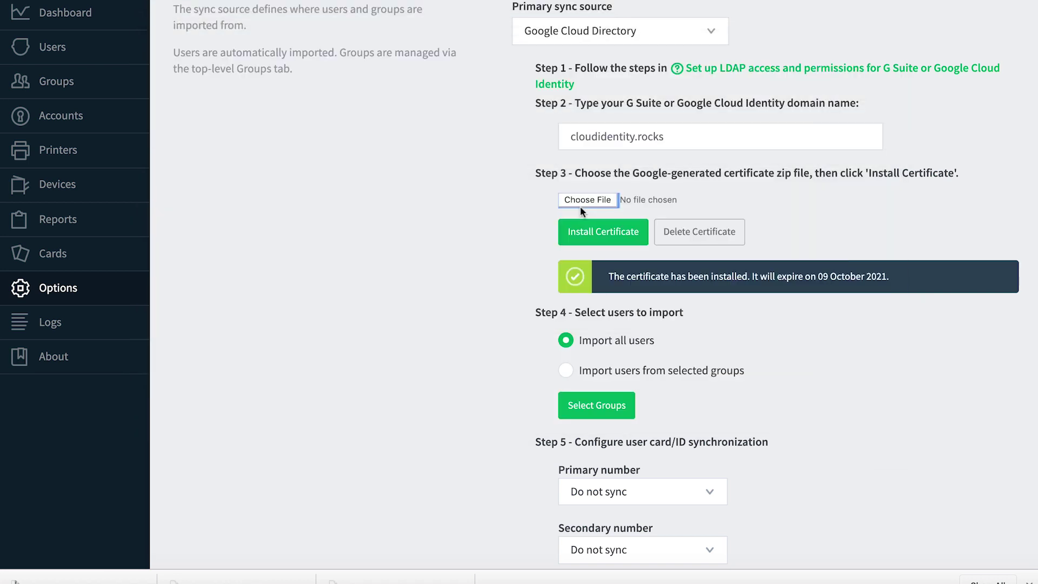
{"action": "left_click", "coordinate": [498, 230]}
{"action": "left_click_drag", "start_coordinate": [605, 276], "coordinate": [889, 278]}
{"action": "scroll", "coordinate": [862, 416], "scroll_direction": "down", "scroll_amount": 3}
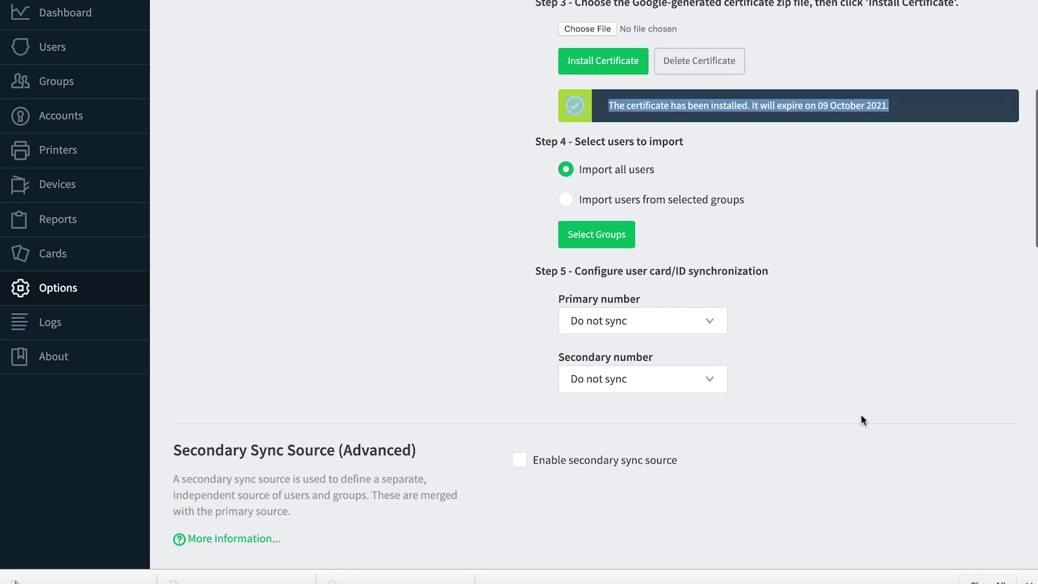
{"action": "scroll", "coordinate": [862, 420], "scroll_direction": "down", "scroll_amount": 1}
{"action": "scroll", "coordinate": [862, 420], "scroll_direction": "down", "scroll_amount": 7}
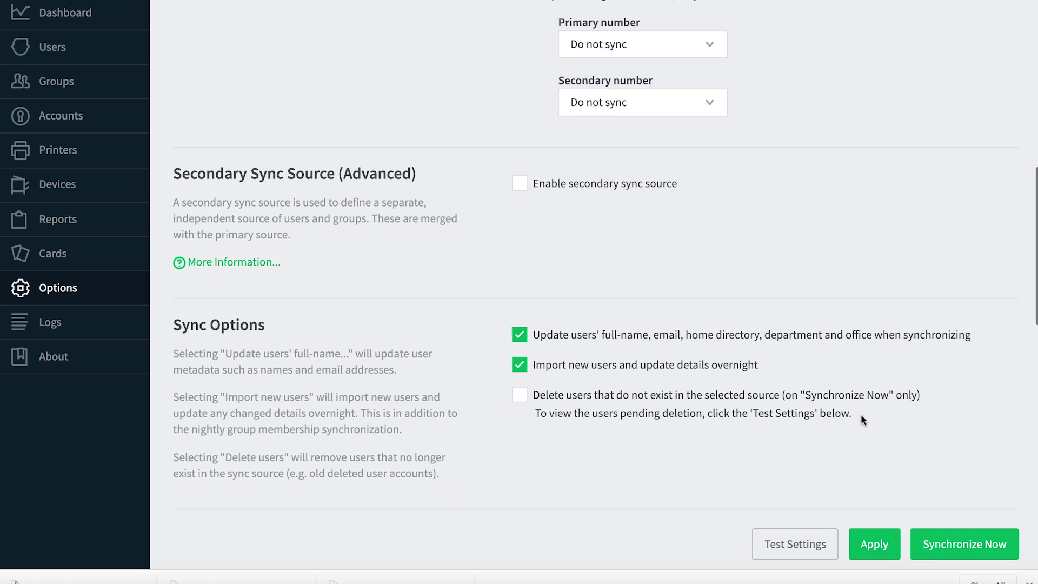
- Run Synchronize Now and close the progress window once syncing completes with 130 users in All Users
{"action": "left_click", "coordinate": [961, 354]}
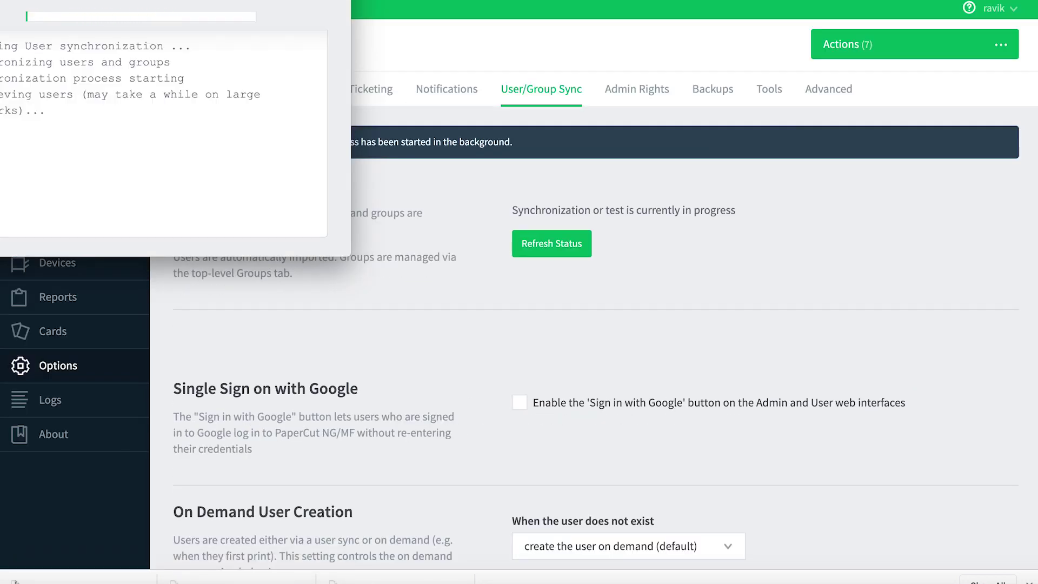
{"action": "left_click_drag", "start_coordinate": [269, 0], "coordinate": [424, 37]}
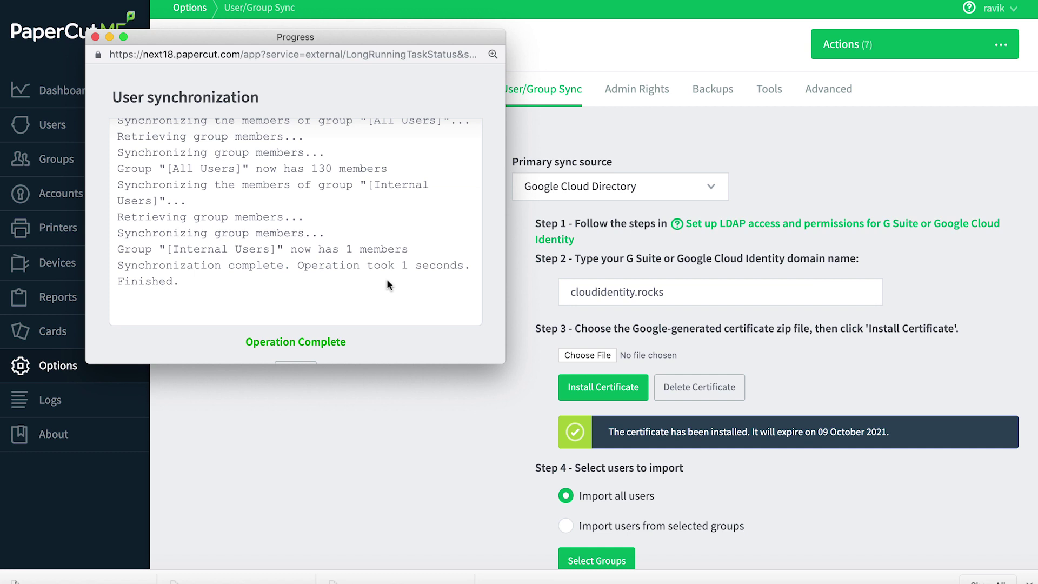
{"action": "left_click", "coordinate": [95, 36]}
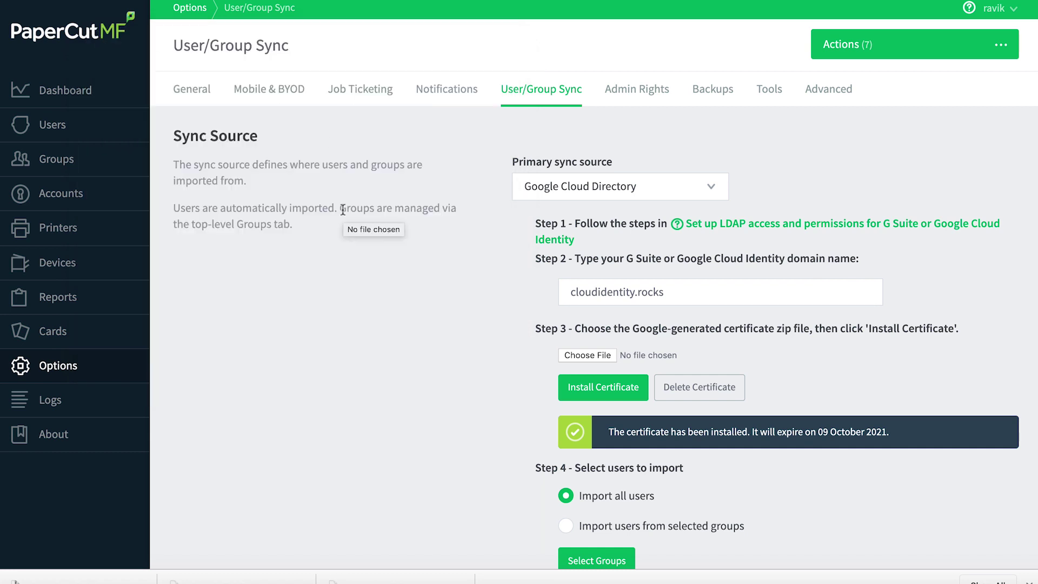